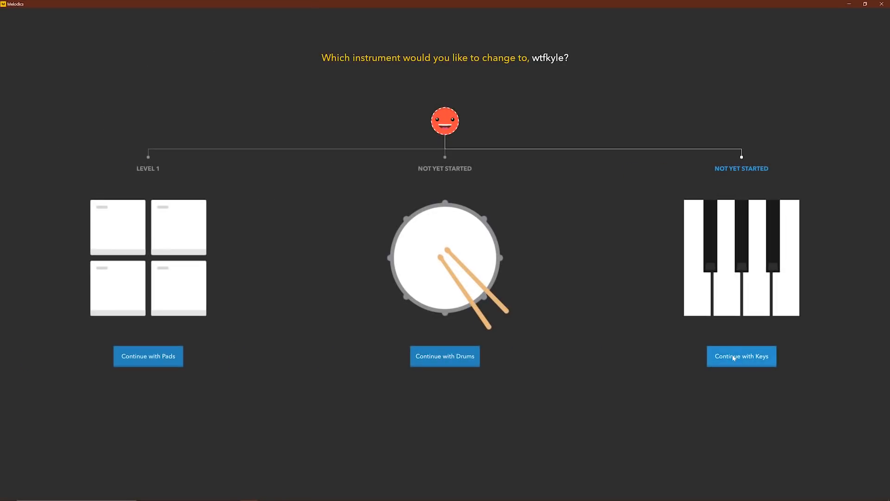
Switch the instrument to Keys and start the "Complete the melody" step of the Spirit (Melody) lesson in performance mode.
left_click(427, 356)
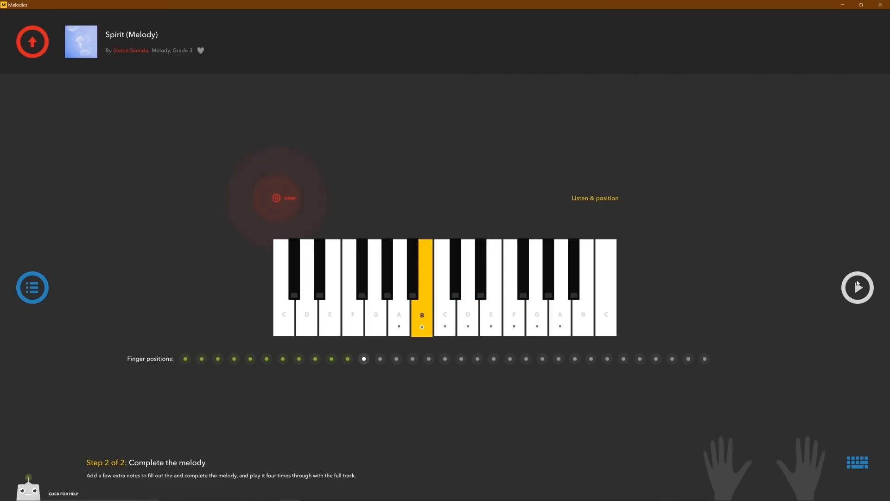
left_click(856, 285)
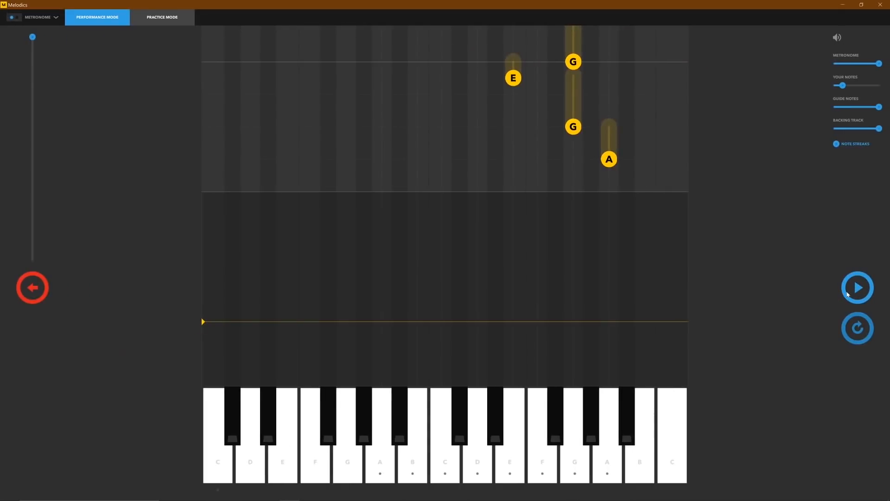
left_click(847, 293)
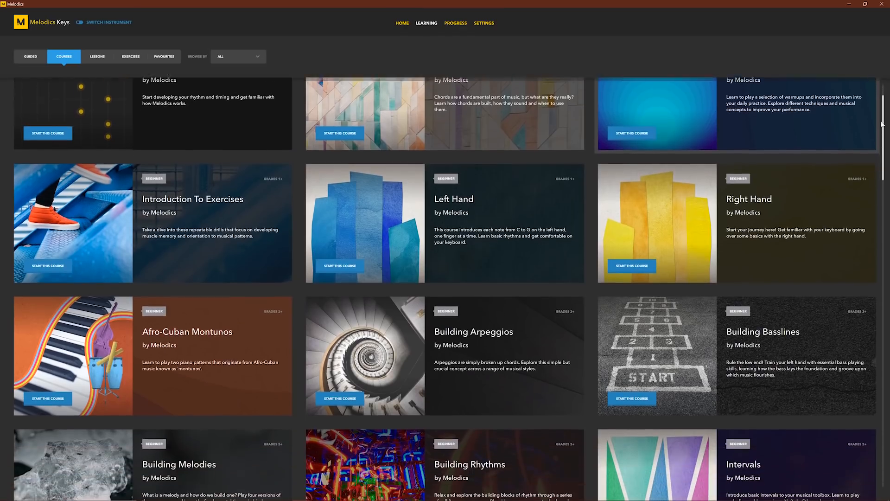
Browse the Keys courses and the Jazz lessons.
left_click_drag(882, 124, 875, 158)
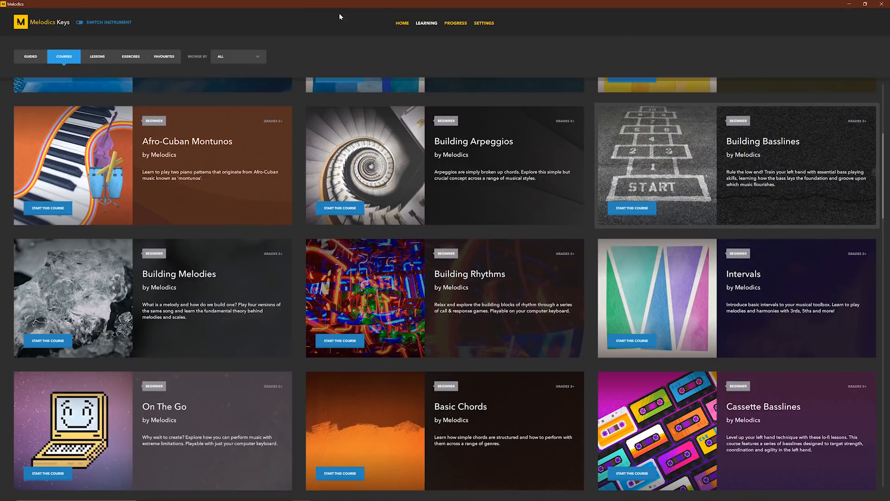
left_click(96, 59)
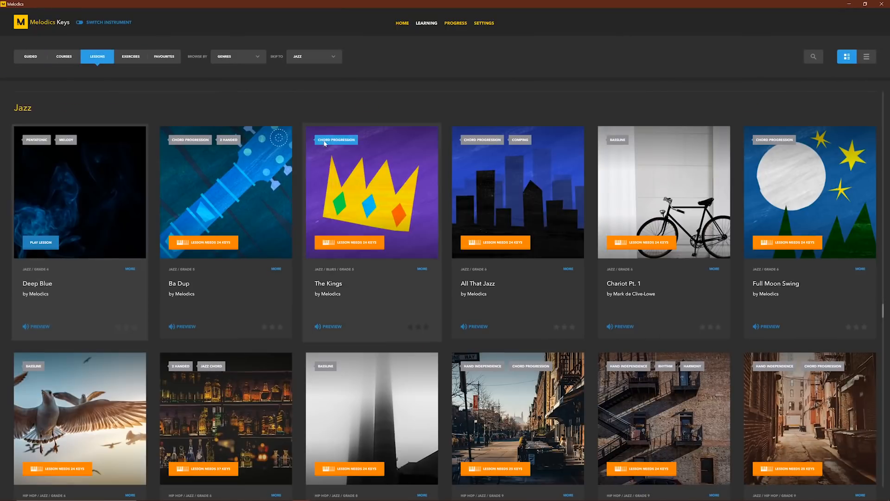
scroll(352, 183, "down", 4)
Skip the genre-sorted lesson list to Hip Hop and view the exercises.
left_click(337, 55)
left_click(332, 54)
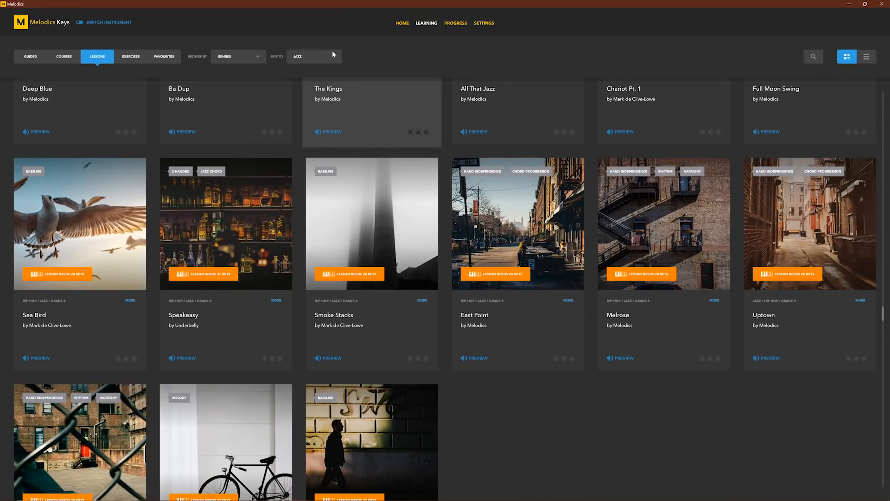
left_click(332, 54)
left_click(308, 153)
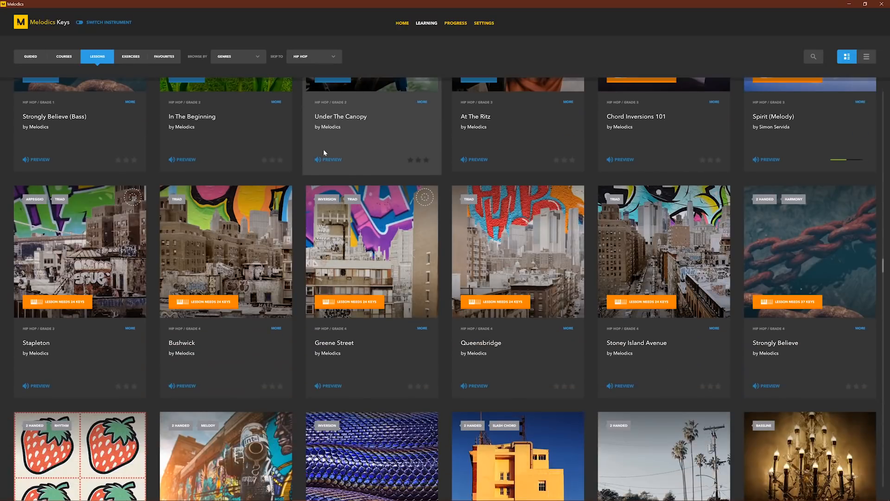
left_click(131, 56)
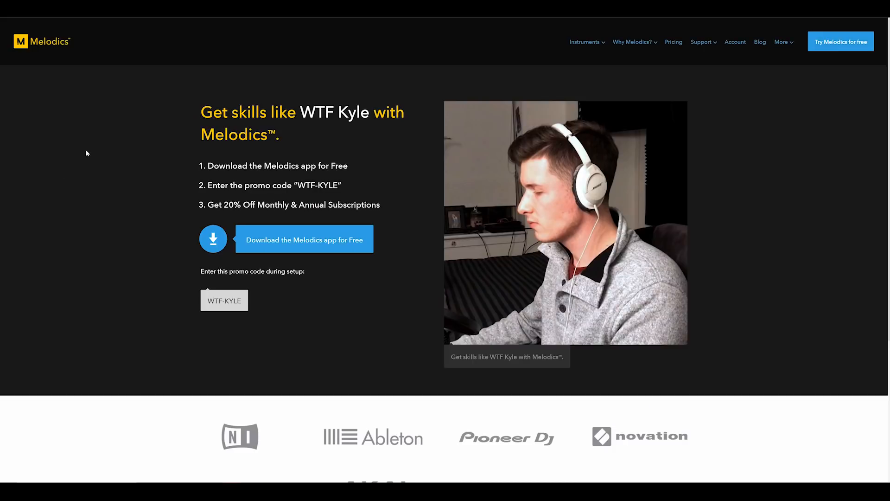
On the Melodics website, start the free app download and choose a keyboard as the hardware.
left_click(357, 176)
left_click(267, 241)
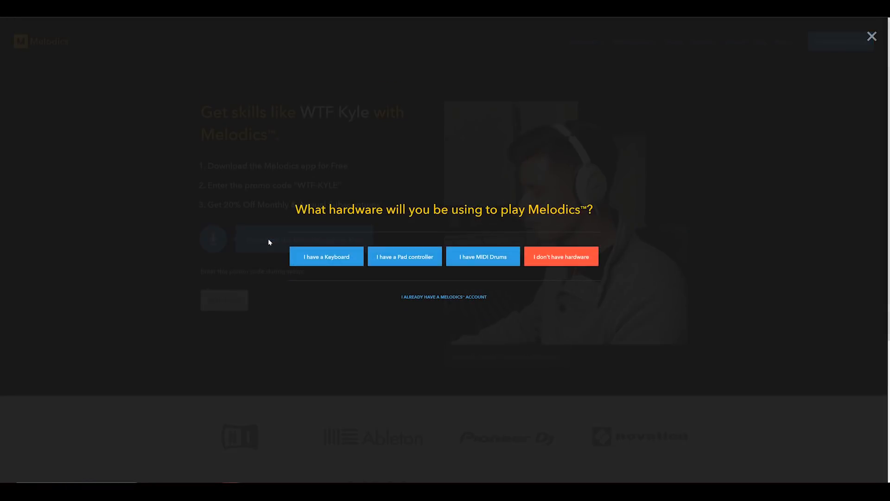
left_click(318, 258)
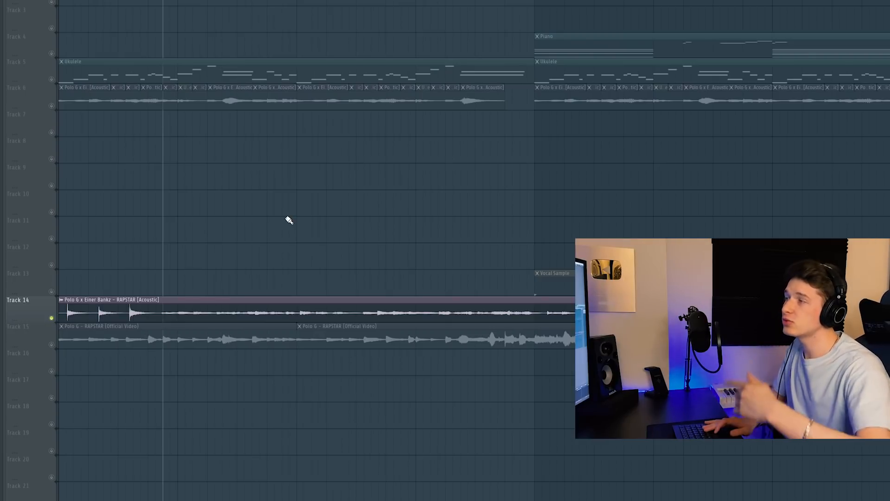
In FL Studio, listen to the acoustic RAPSTAR clip on Track 14 and the chopped ukulele samples on Track 6.
key("space")
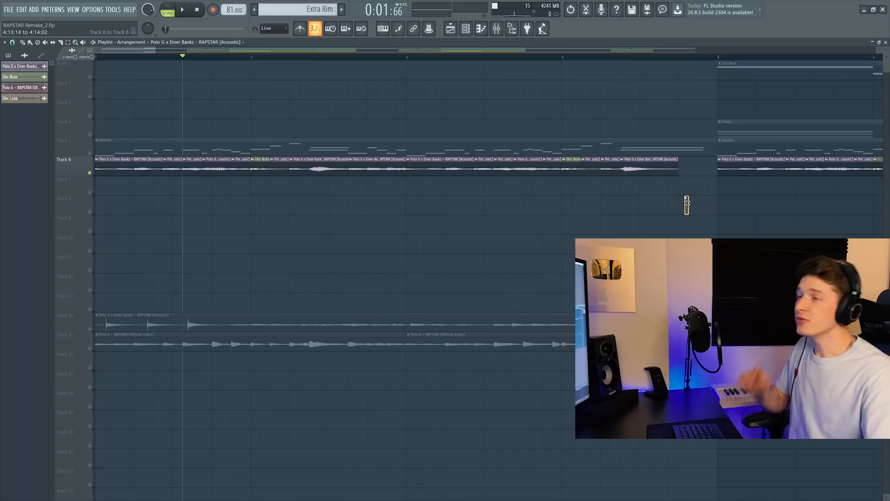
left_click_drag(687, 214, 253, 169)
left_click(248, 212)
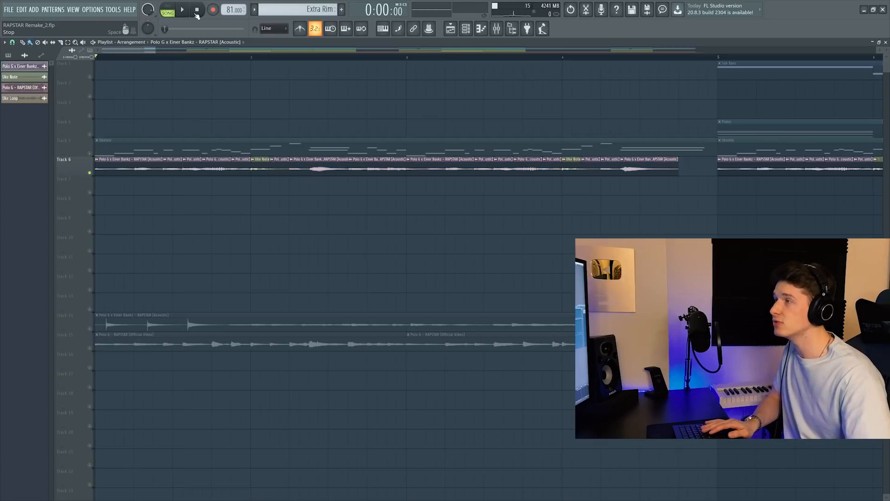
key("space")
scroll(273, 139, "down", 2)
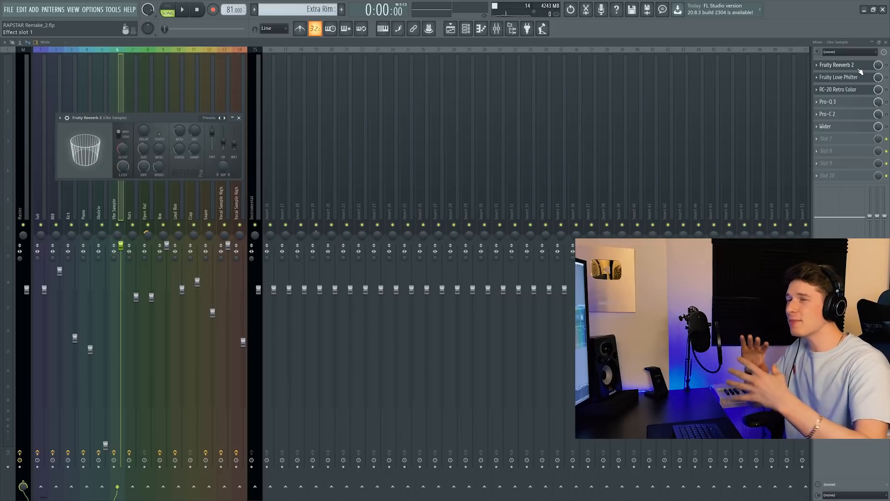
During playback, enable Fruity Reeverb 2, Fruity Love Philter and RC-20 Retro Color on the Uke Sample mixer track, viewing their settings.
key("Escape")
key("space")
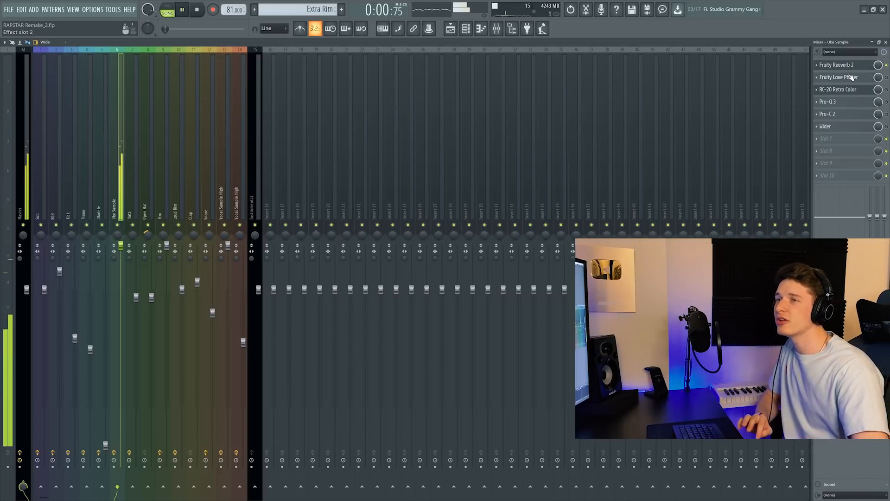
left_click(824, 78)
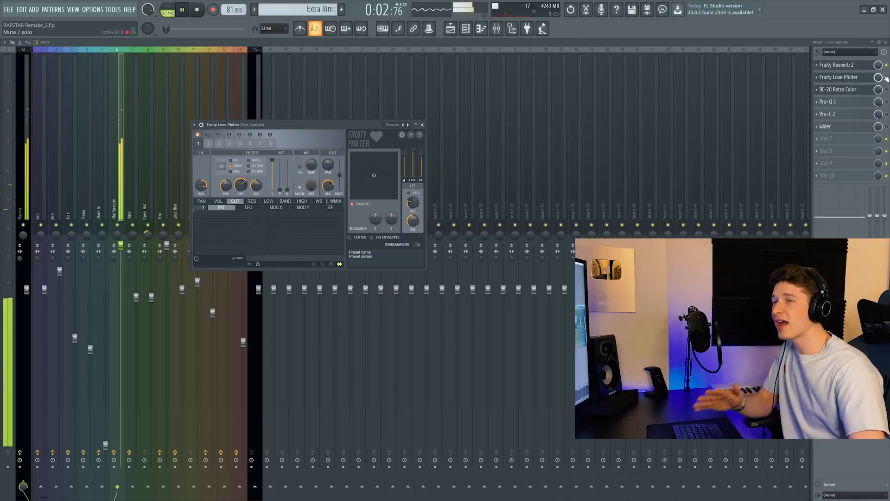
key("Escape")
left_click(856, 93)
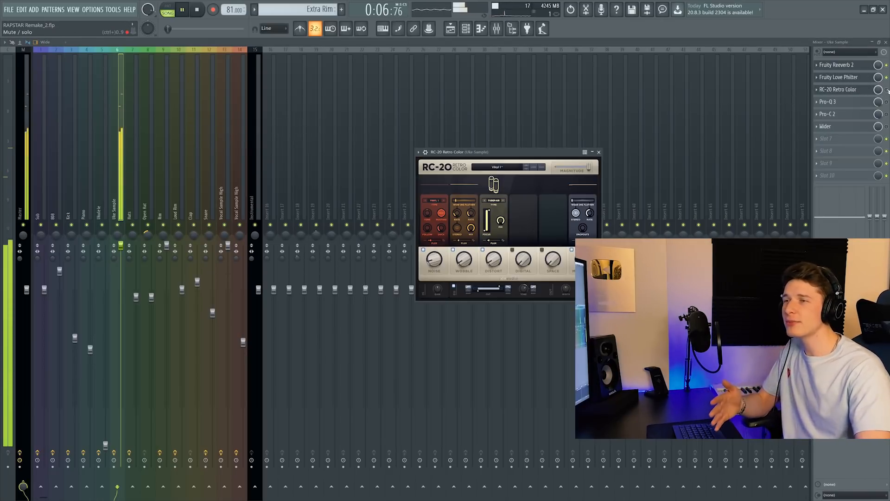
key("Escape")
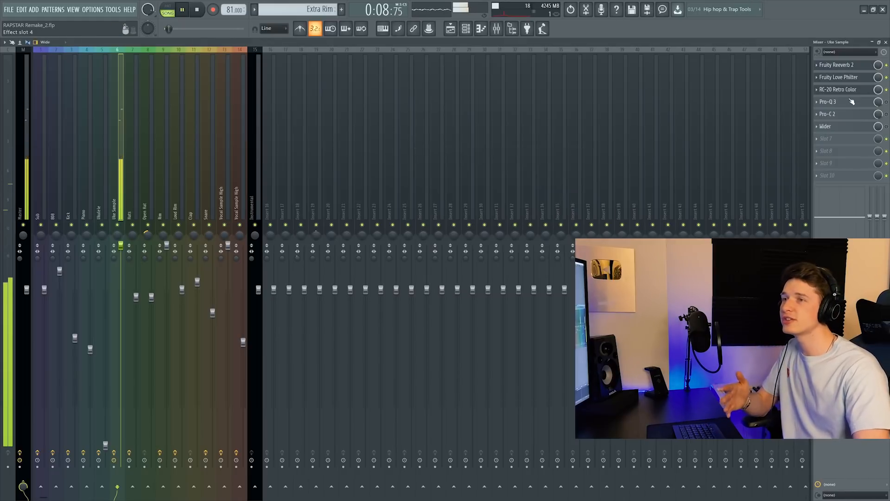
View the Pro-Q 3, Pro-C 2 and Wider settings on the Uke Sample mixer track and enable these three effects.
left_click(838, 102)
key("space")
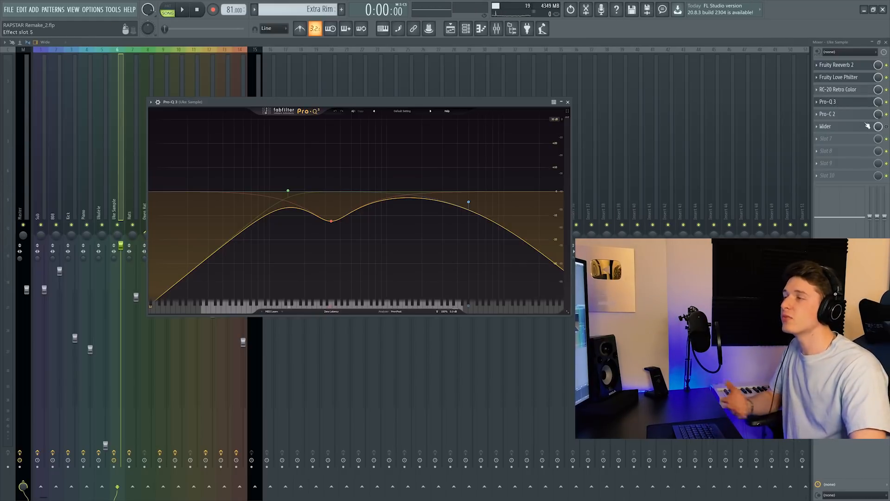
left_click(825, 114)
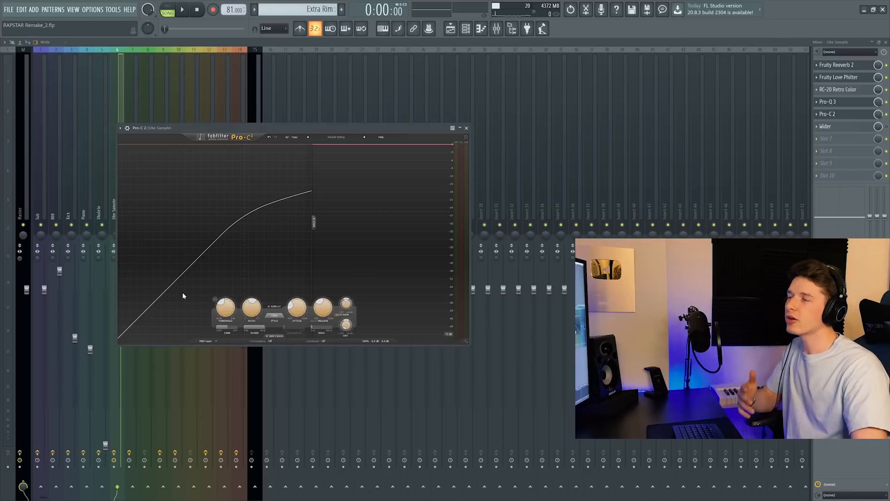
left_click(839, 127)
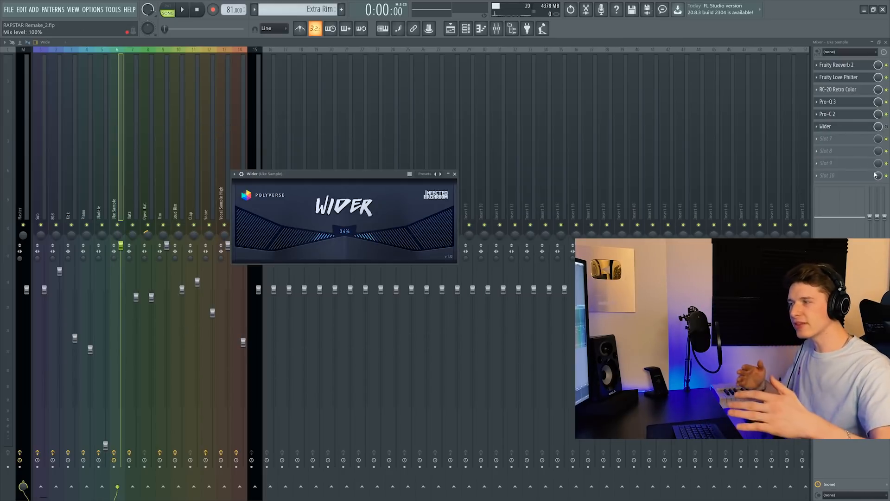
left_click(887, 126)
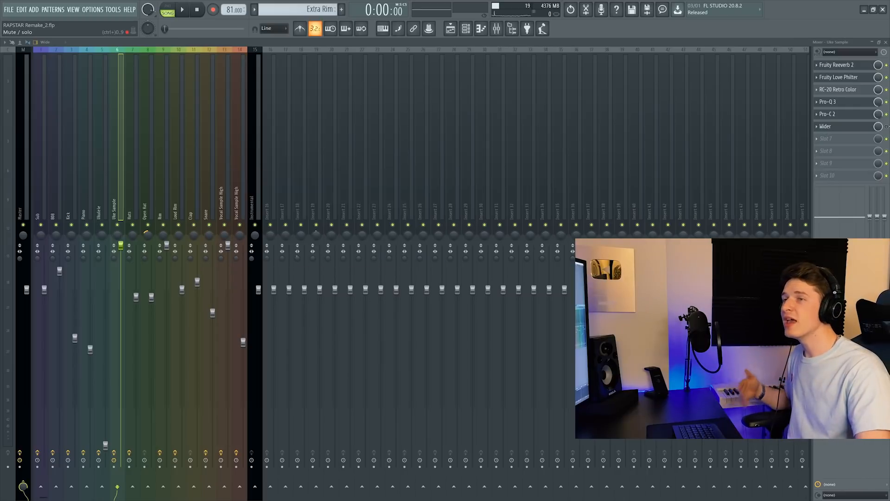
Play the song in the playlist and view the Omnisphere instrument used for the Piano clip.
left_click(450, 29)
key("space")
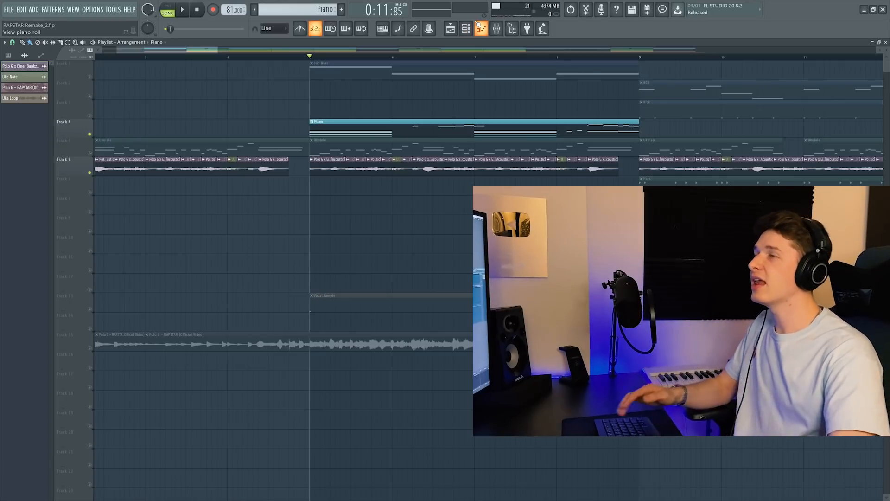
key("F6")
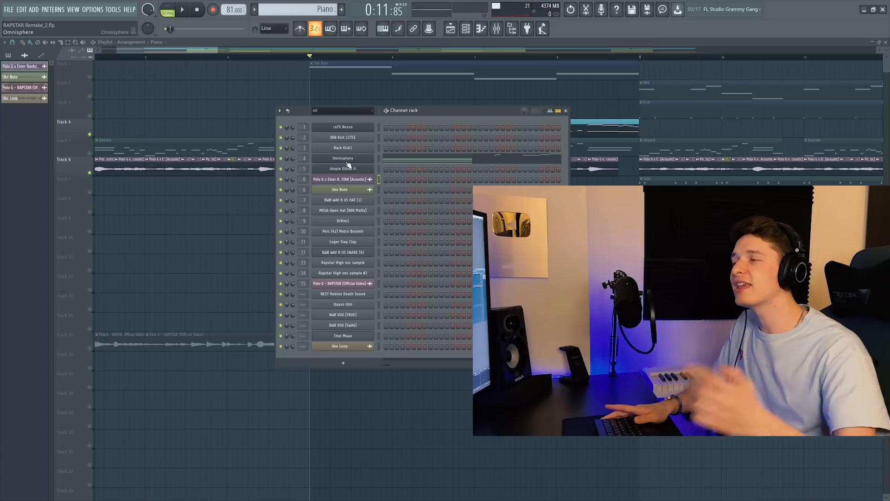
left_click(343, 159)
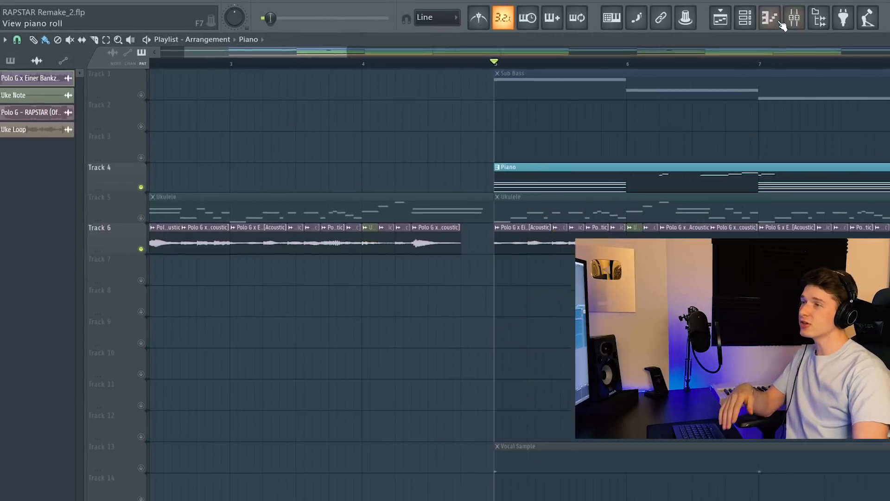
Show the Omnisphere notes in the piano roll and play the Piano pattern in pattern mode.
left_click(800, 17)
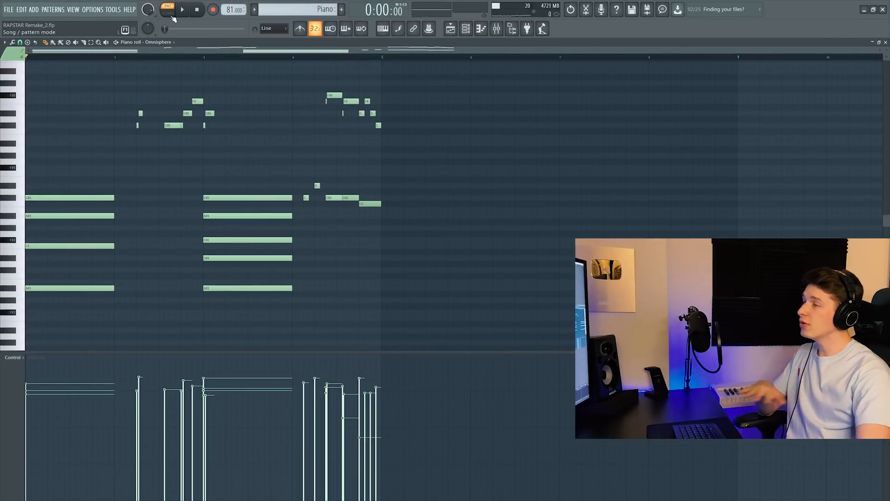
key("space")
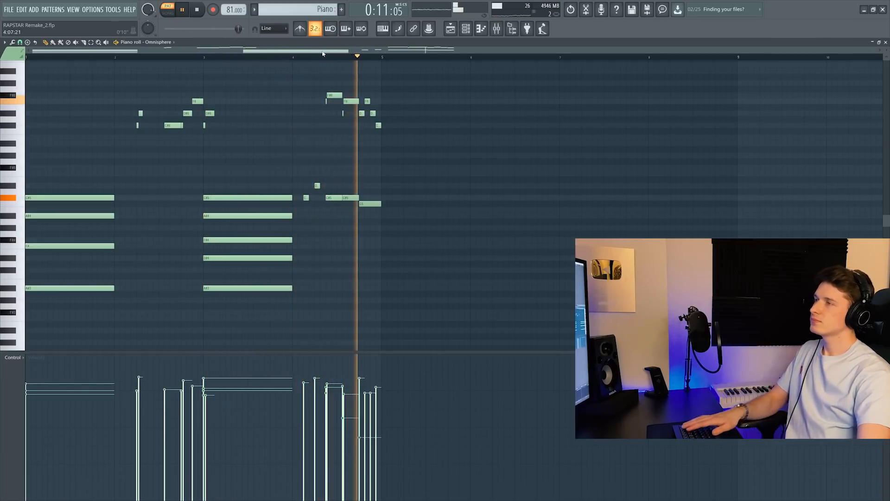
Enable Fruity Reeverb 2 and Pro-Q 3 on the Piano mixer track and show the equalizer's curve.
key("F9")
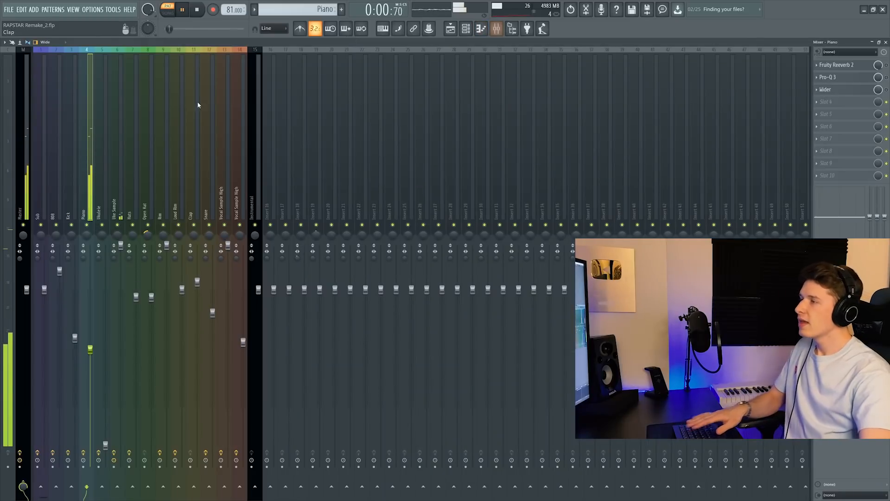
left_click(843, 64)
left_click(886, 65)
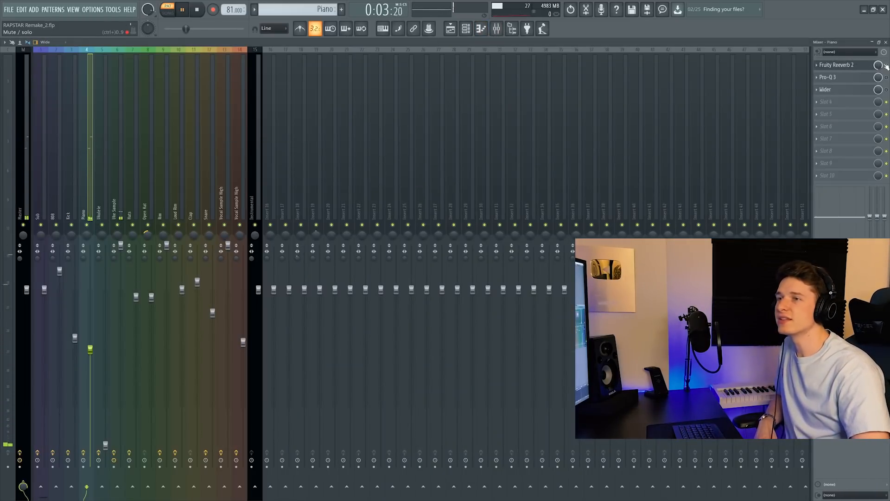
left_click(859, 82)
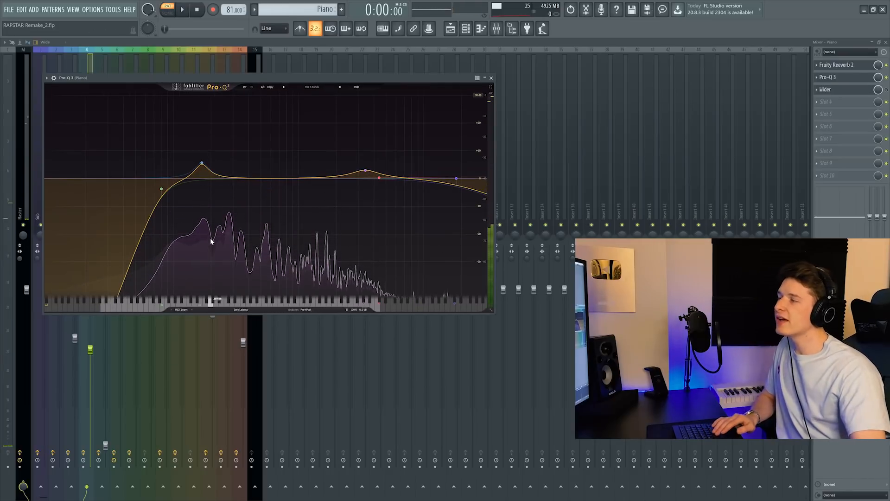
Play the Piano pattern through Pro-Q 3 to examine its low cut and boosts, and save the project.
key("space")
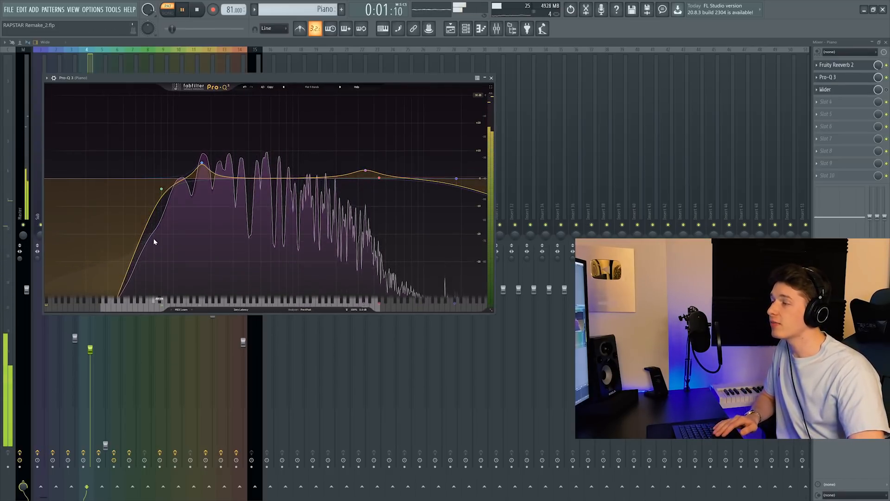
key("space")
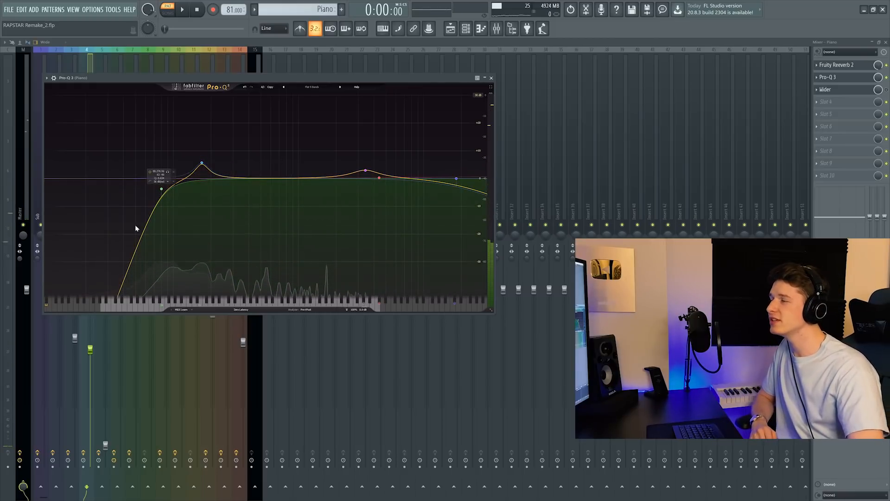
key("space")
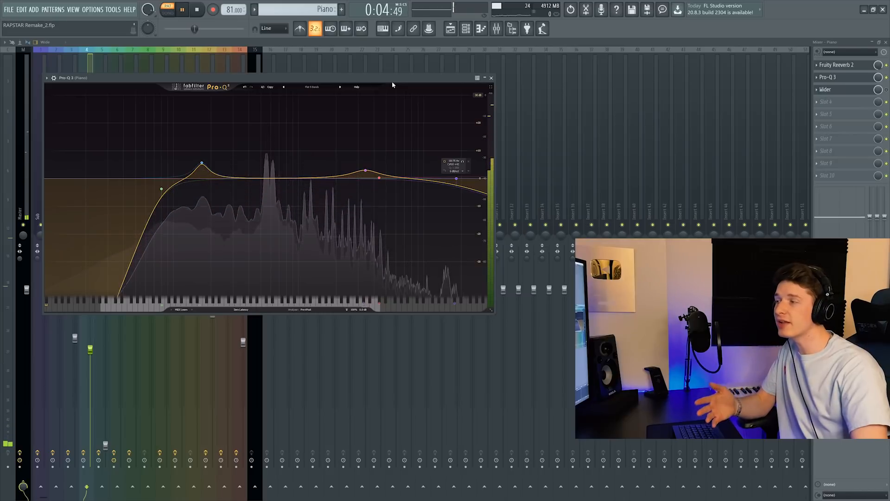
key("space")
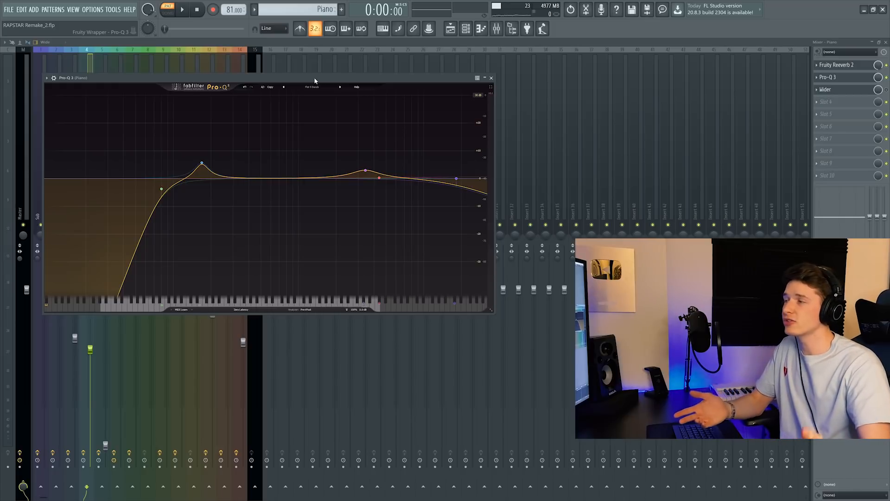
key("ctrl+s")
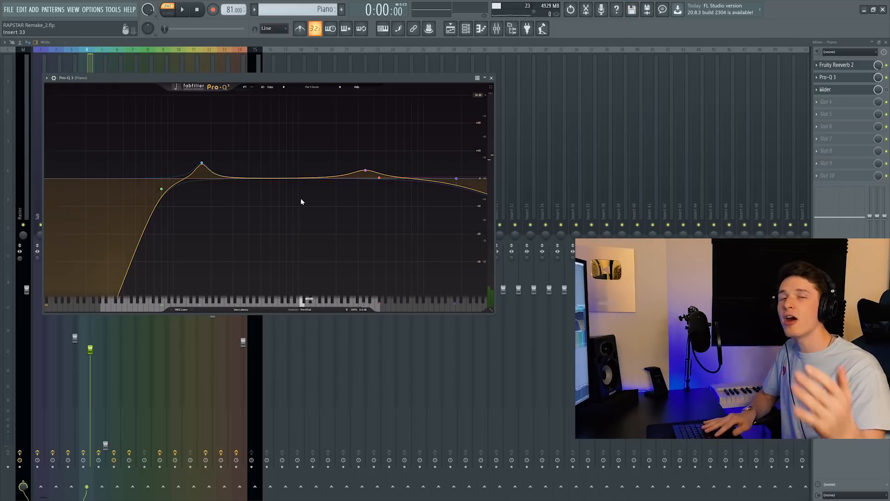
key("space")
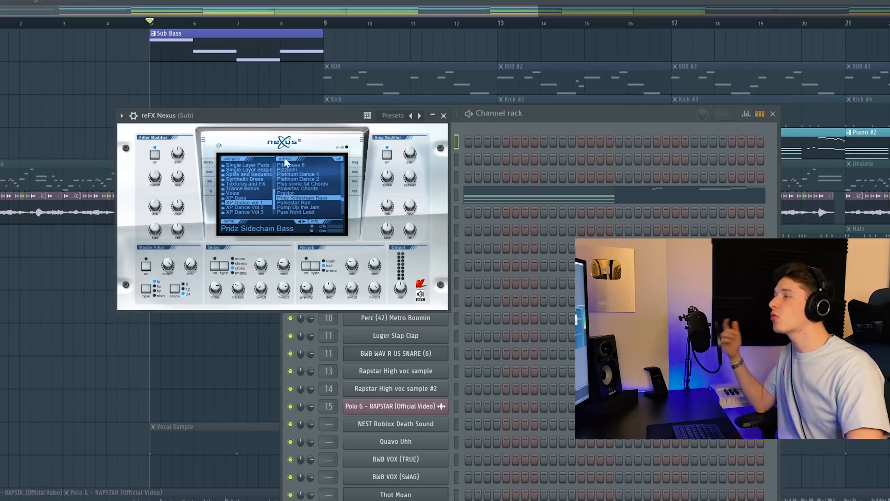
Show the Sub Bass pattern's reFX Nexus preset and notes, and play the pattern in pattern mode.
left_click_drag(226, 112, 180, 112)
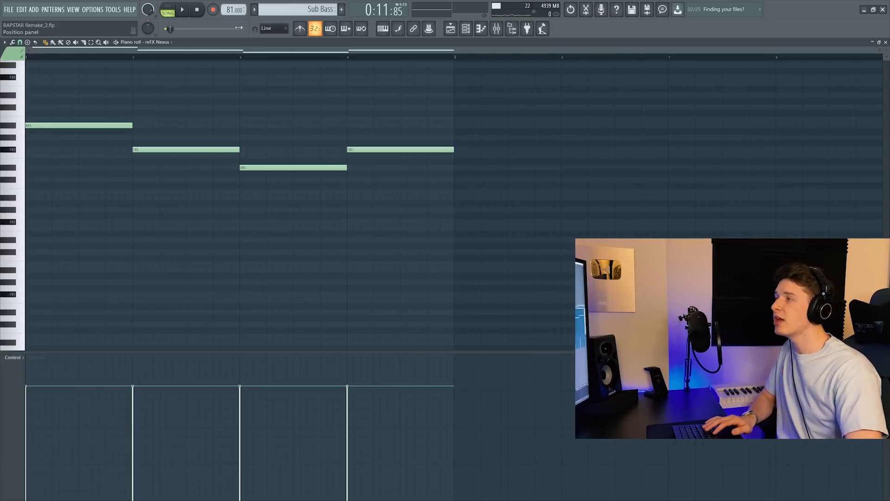
key("l")
key("space")
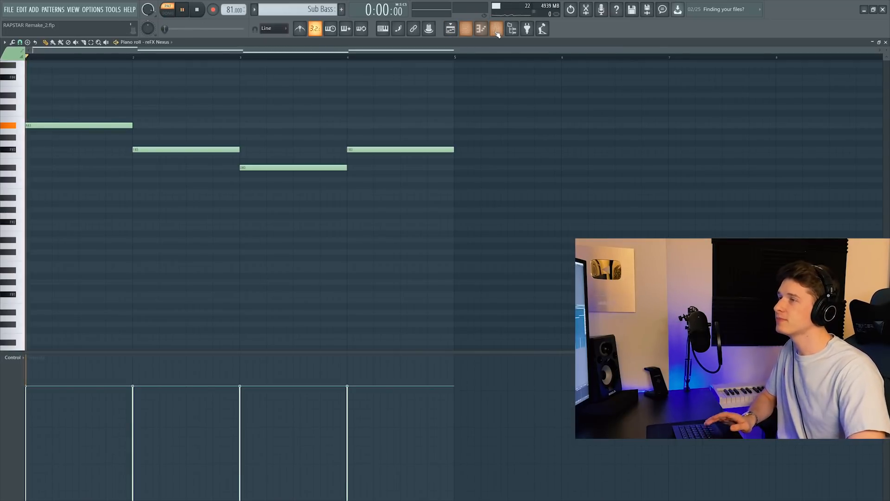
Show the Pro-Q 3 curve on the Sub mixer track and enable the effect while the pattern plays.
left_click(497, 29)
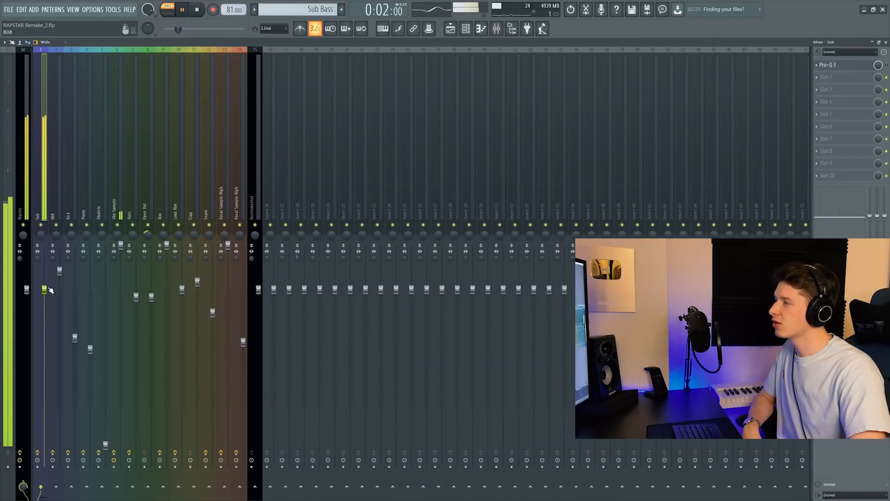
left_click(836, 66)
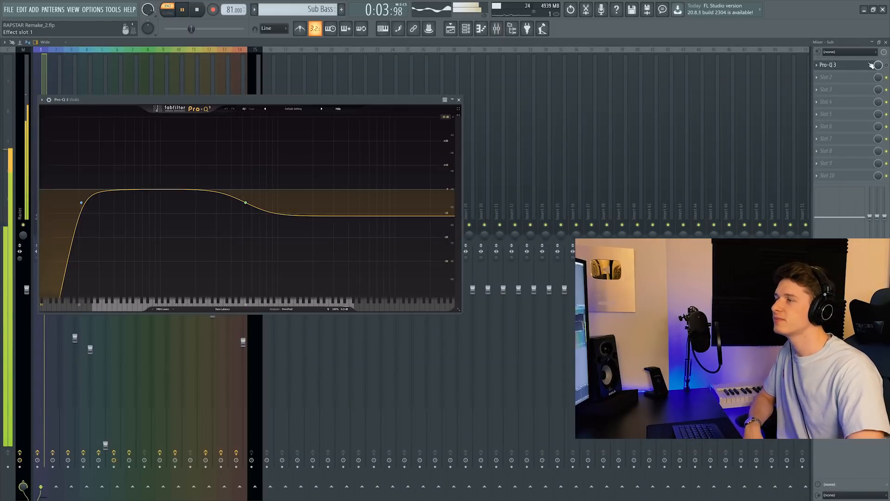
left_click(886, 65)
left_click(873, 66)
left_click(829, 66)
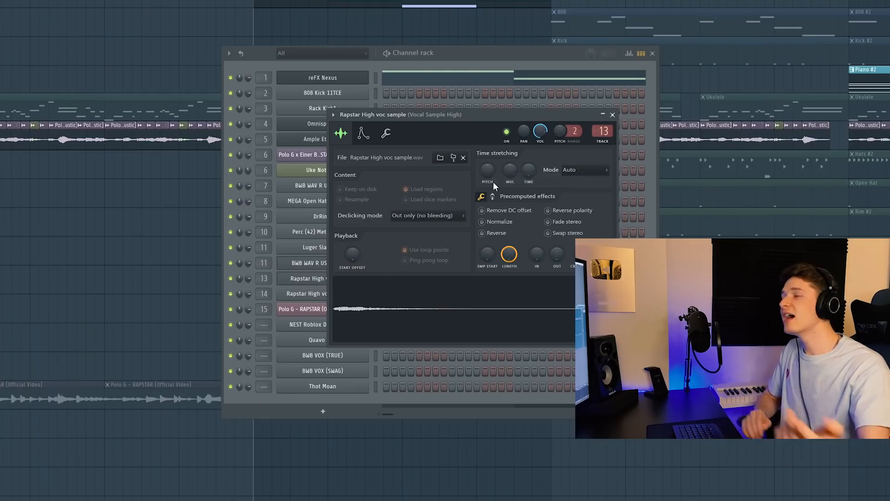
Show the Rapstar High voc sample and its notes in the piano roll, and play the Vocal Sample pattern.
left_click_drag(482, 115, 176, 69)
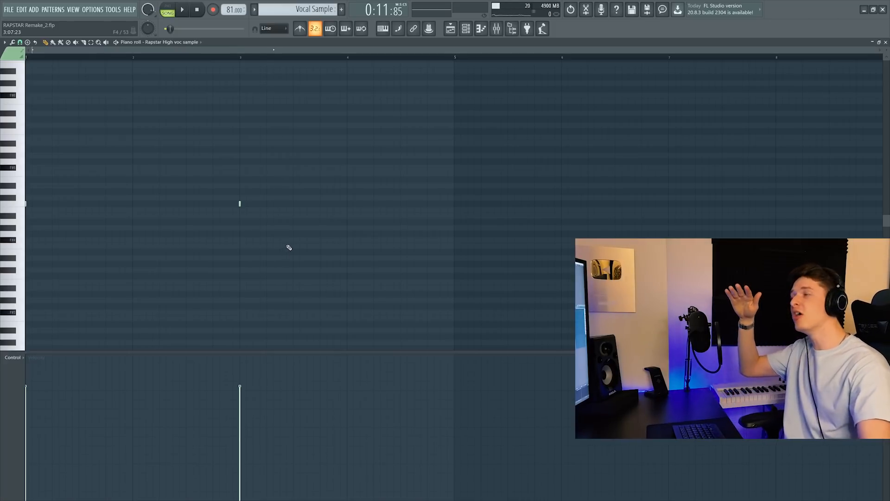
key("space")
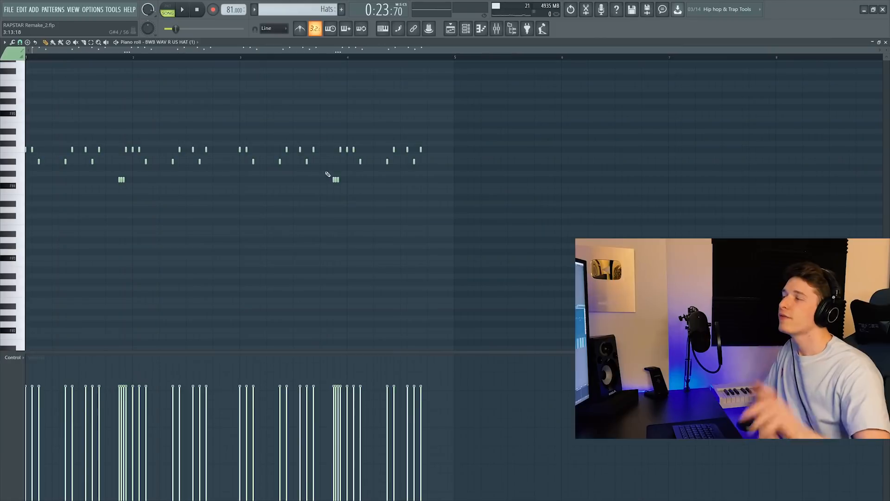
Show the BWB WAV R US HAT (1) channel, play the Hats pattern in pattern mode and view the mixer.
left_click(479, 29)
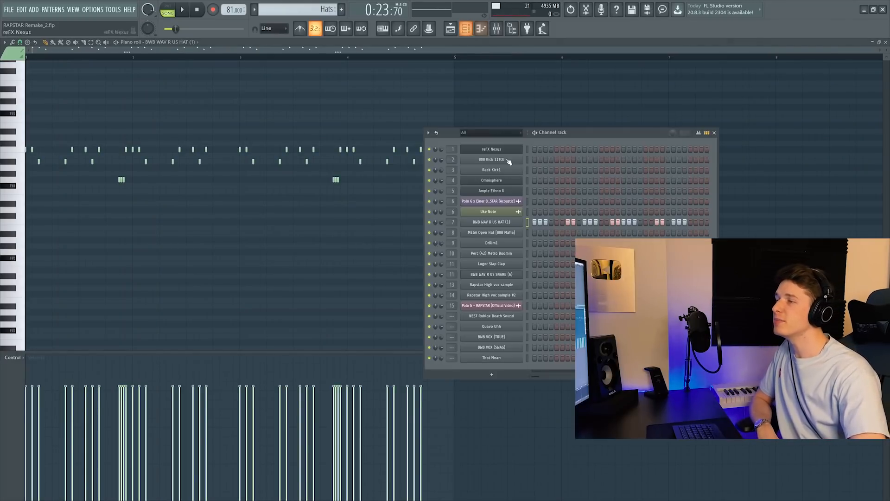
left_click(500, 225)
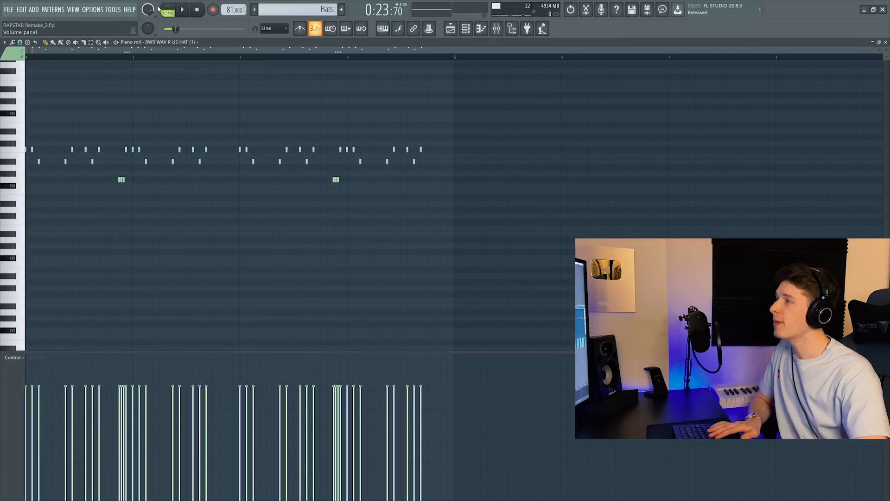
left_click(159, 8)
key("space")
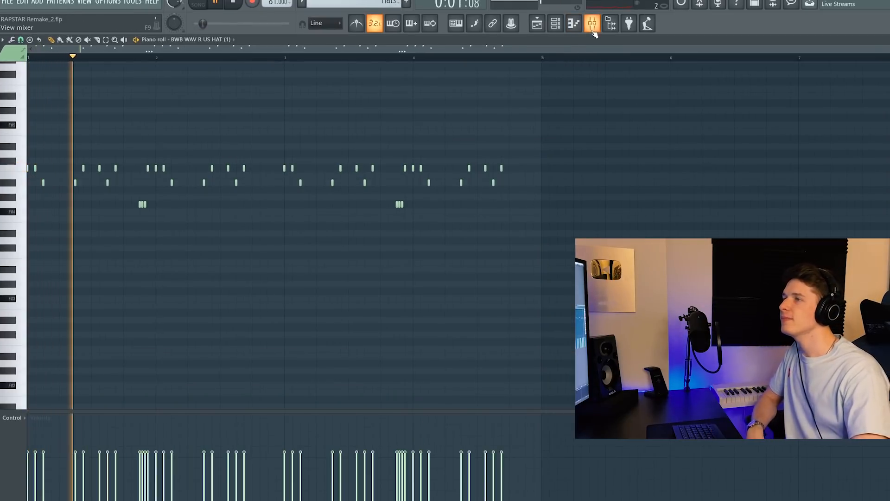
left_click(592, 23)
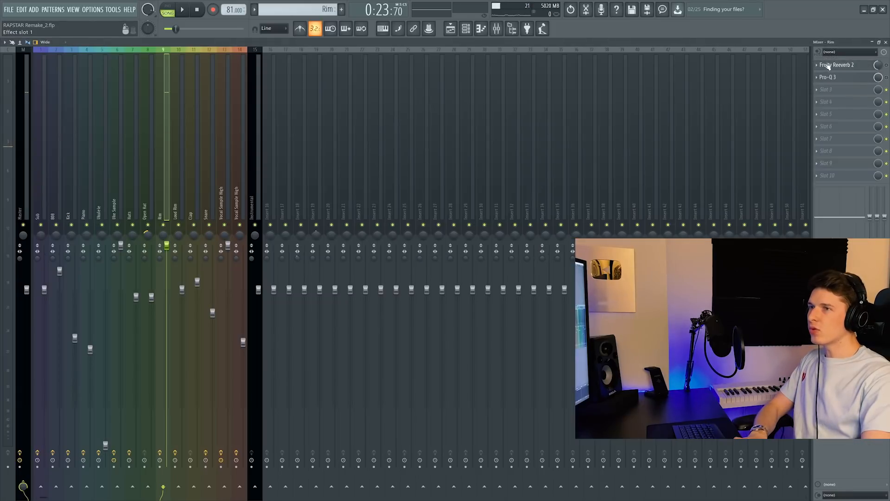
View and enable Fruity Reeverb 2 and Pro-Q 3 on the Rim mixer track.
left_click(827, 65)
left_click(841, 77)
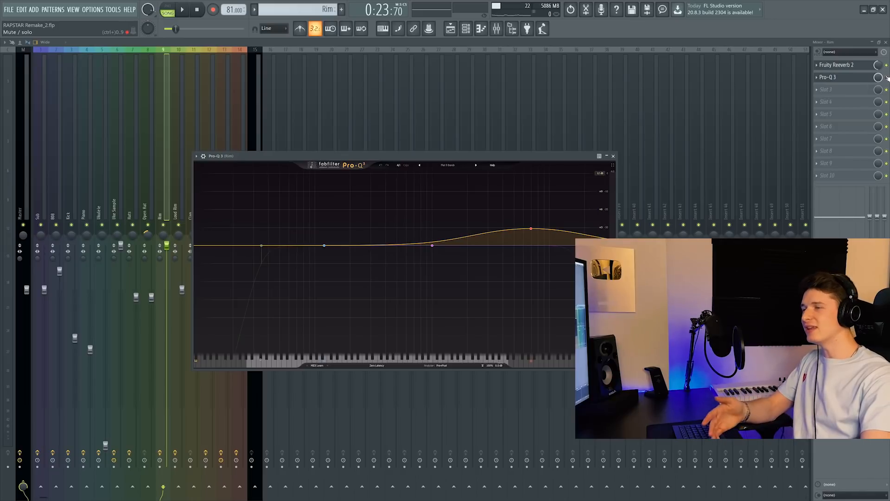
key("Escape")
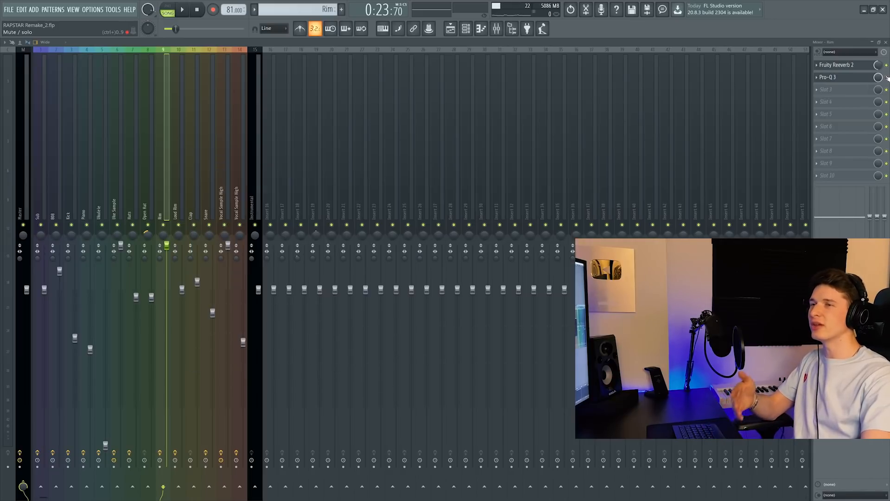
Show the BWB WAV R US SNARE (6) sample and the Snare pattern's notes in the piano roll.
left_click(467, 28)
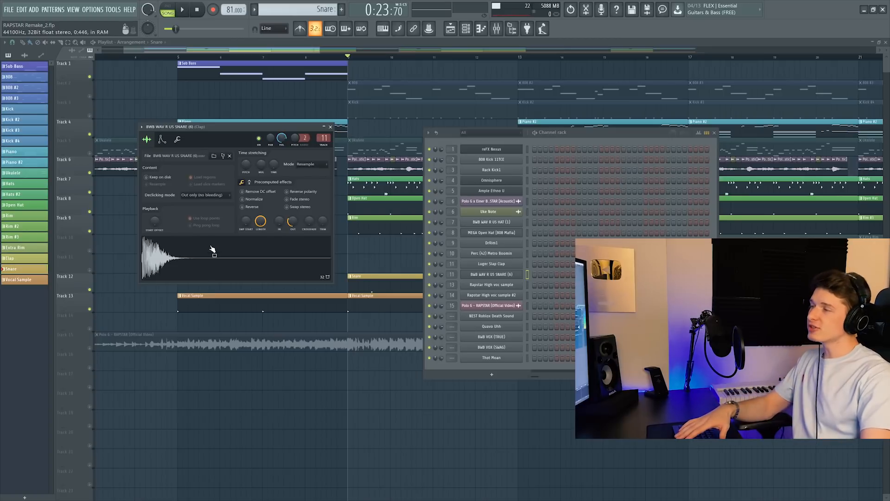
right_click(306, 396)
scroll(391, 269, "up", 4)
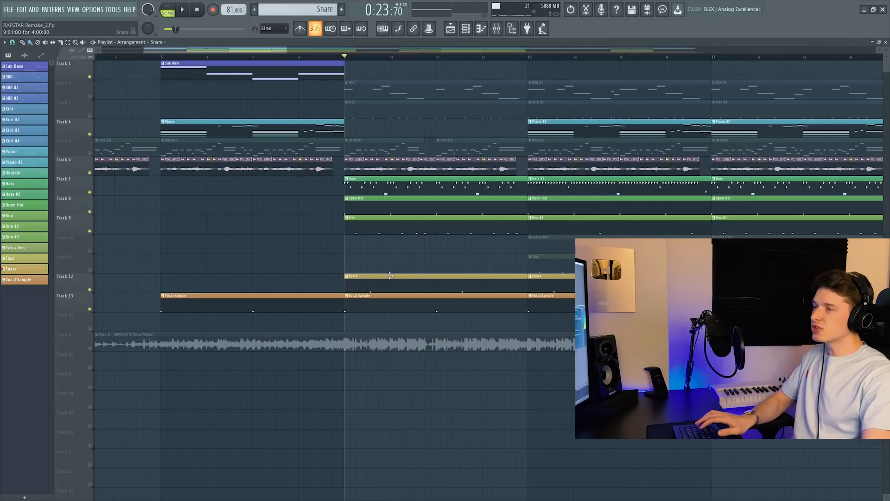
left_click(478, 31)
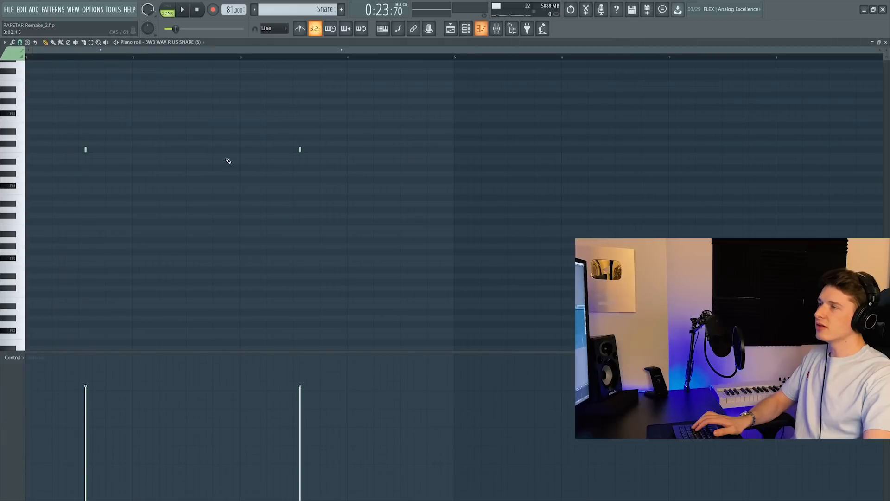
left_click(450, 28)
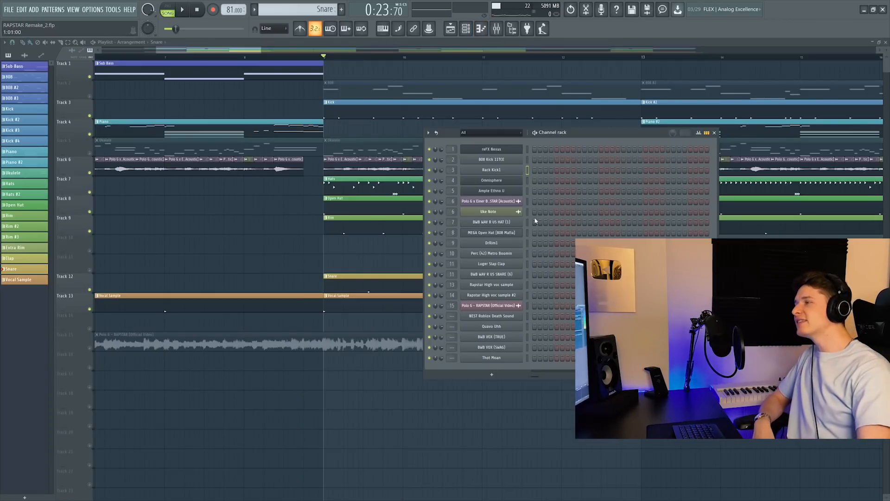
Select the Kick pattern and show the Rack Kick1 channel's sample.
left_click(43, 110)
left_click(466, 29)
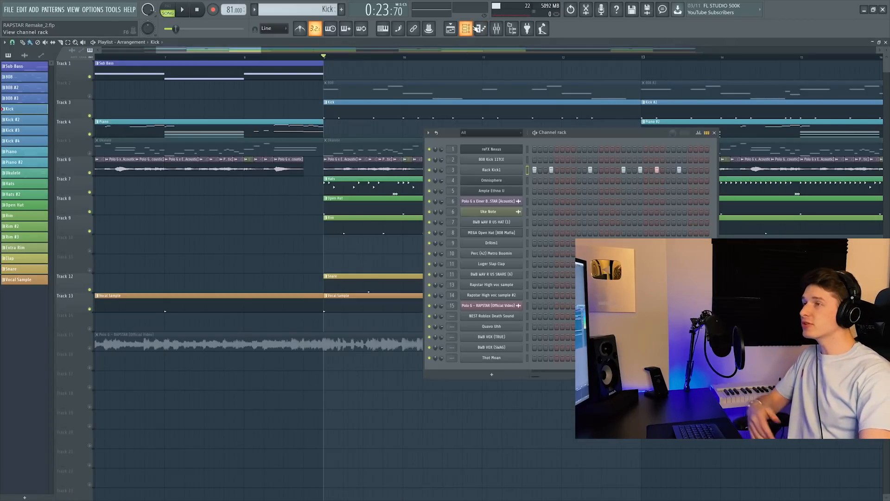
left_click(509, 169)
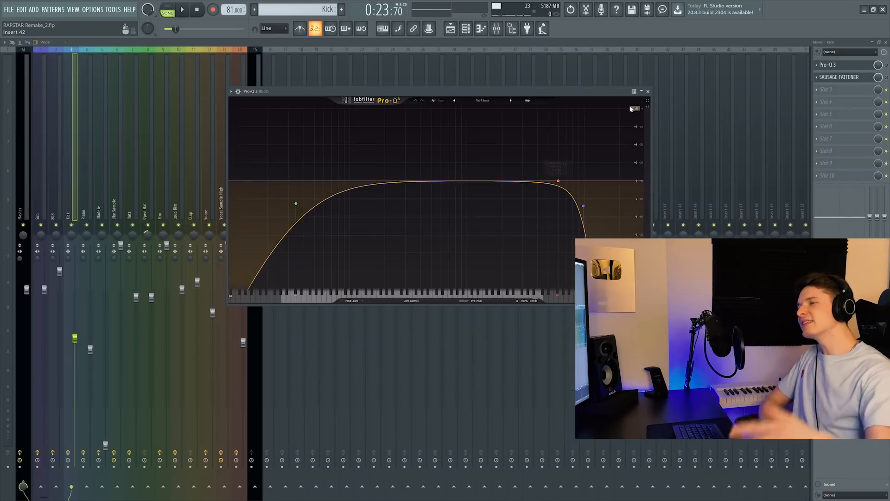
Enable Pro-Q 3 and Sausage Fattener on the Kick mixer track and reopen the Rack Kick1 channel.
left_click(886, 65)
left_click(852, 67)
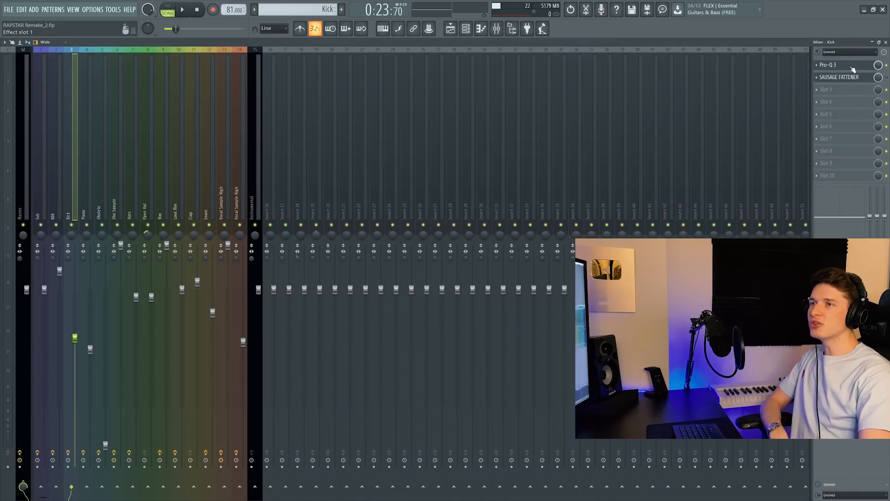
left_click(851, 78)
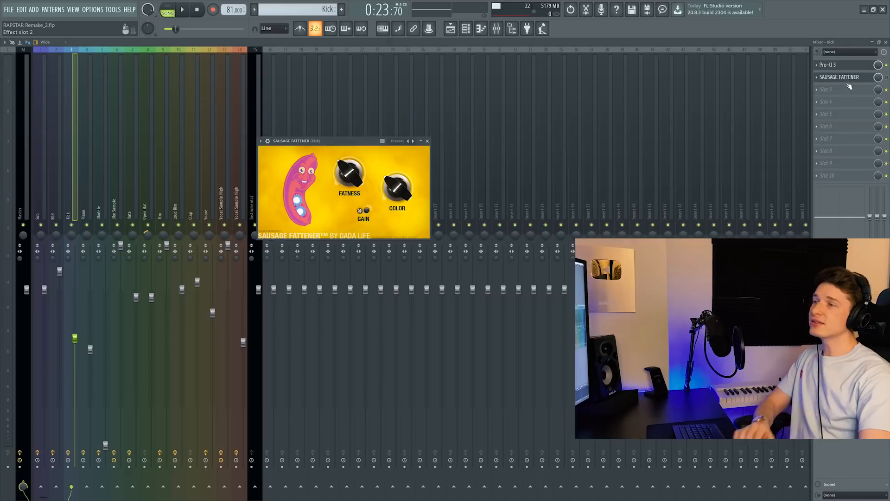
left_click(886, 78)
left_click(847, 79)
left_click(466, 29)
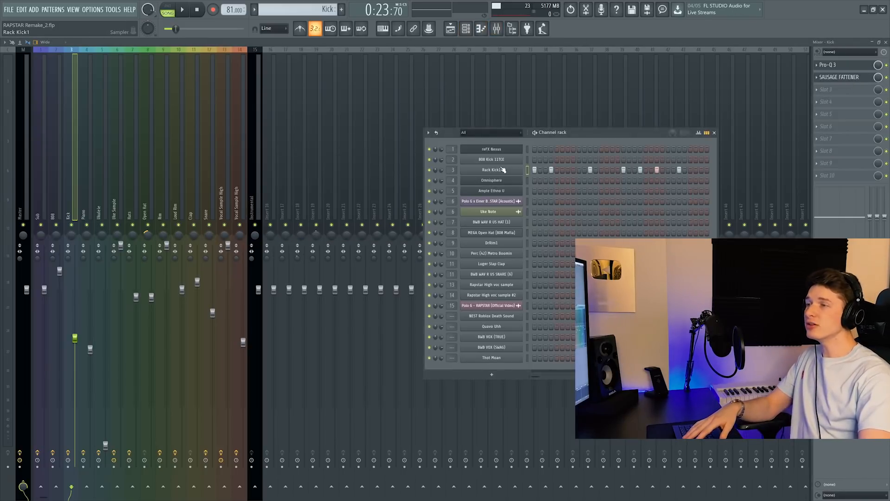
left_click(503, 170)
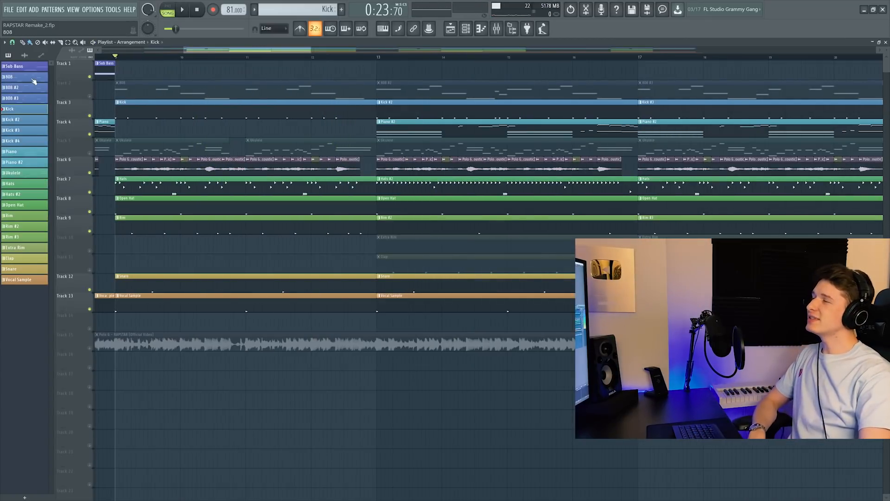
Unmute the 808 track in the playlist and show the 808 Kick 11TCE channel's settings.
left_click(90, 96)
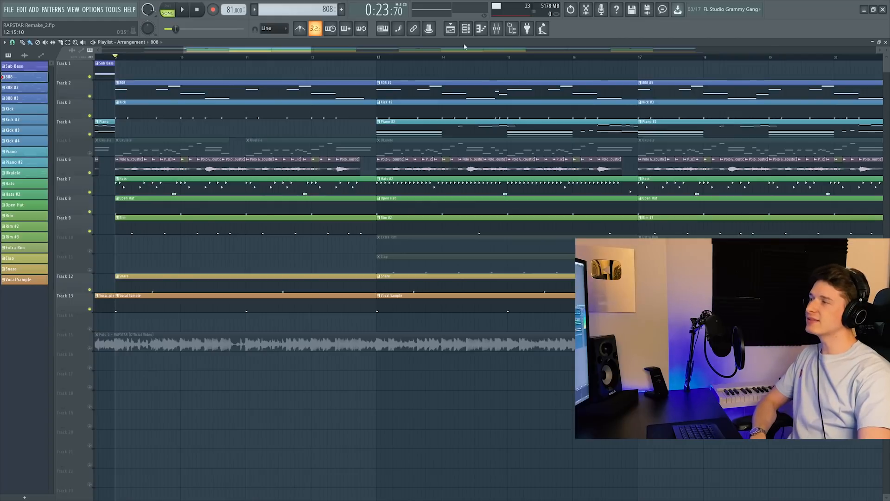
left_click(472, 33)
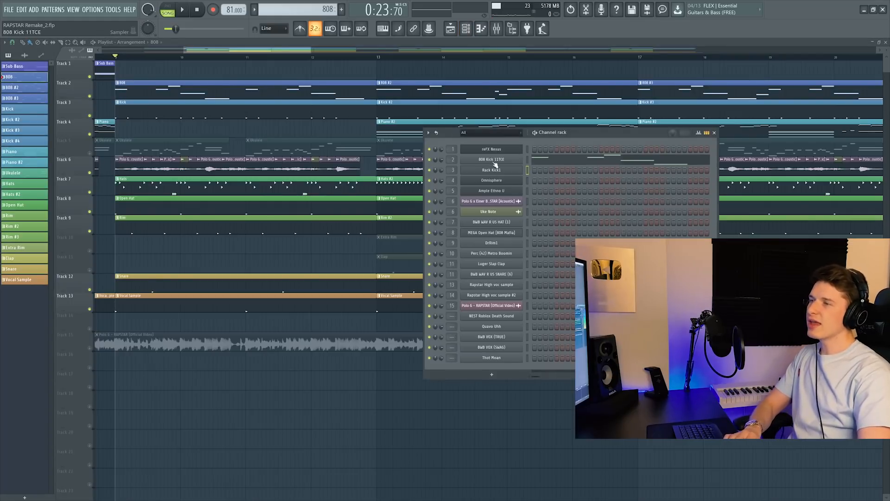
left_click(510, 161)
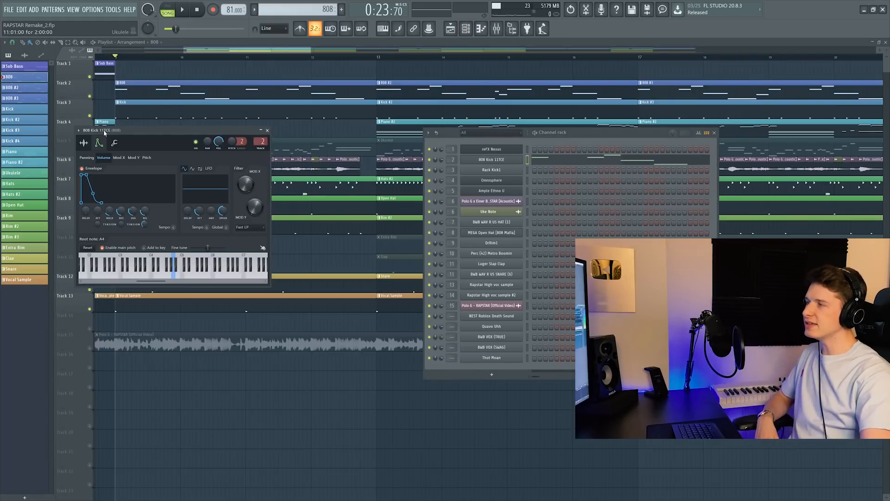
Turn off the 808 Kick 11TCE volume envelope, preview the raw sample and return to the envelope settings.
left_click(98, 170)
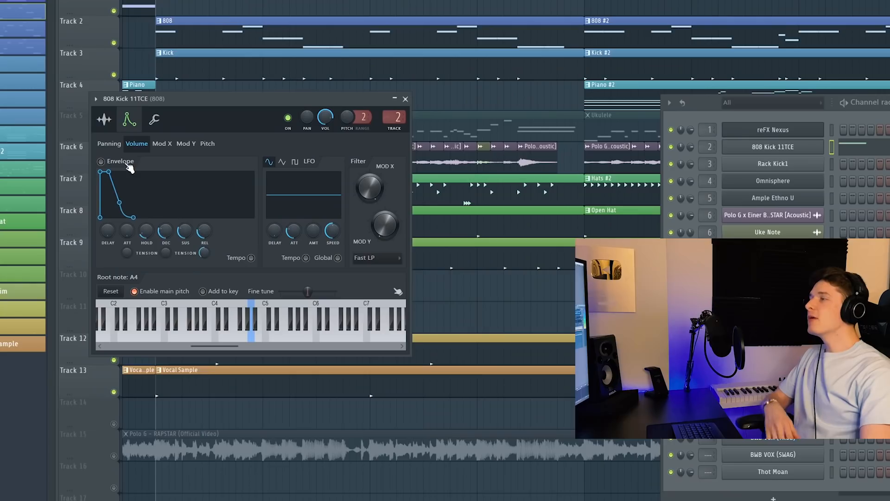
left_click(111, 119)
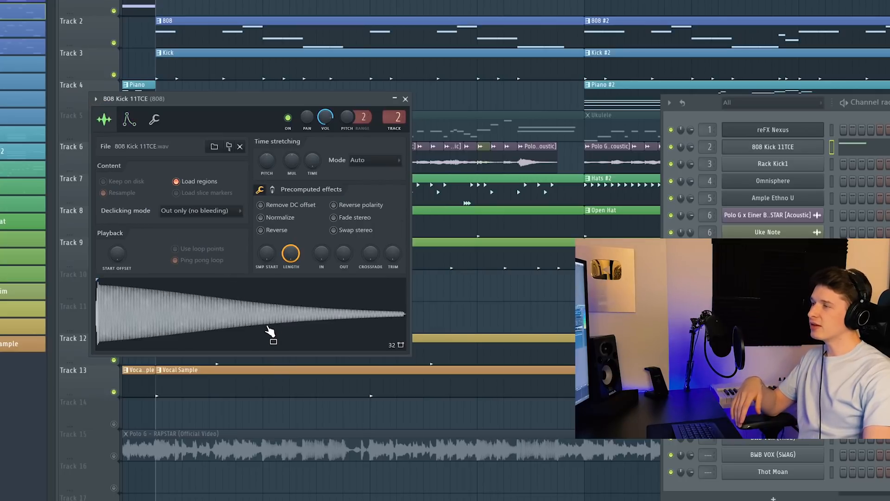
left_click(286, 316)
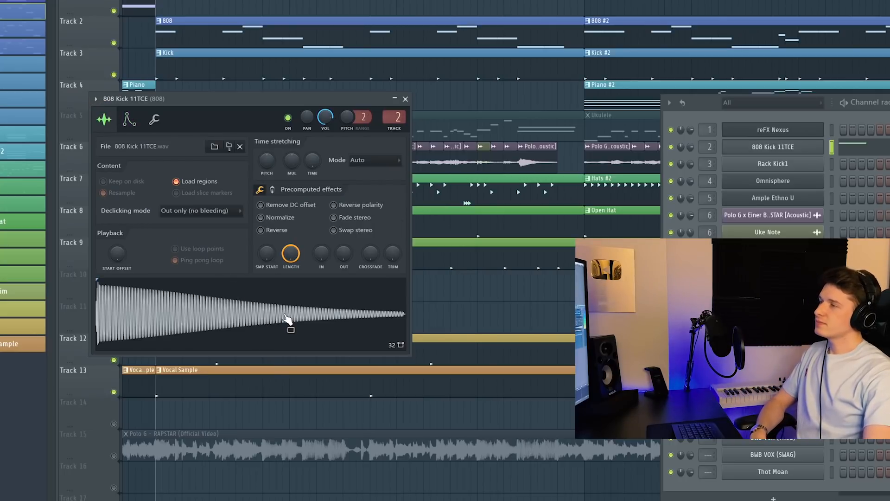
left_click(130, 120)
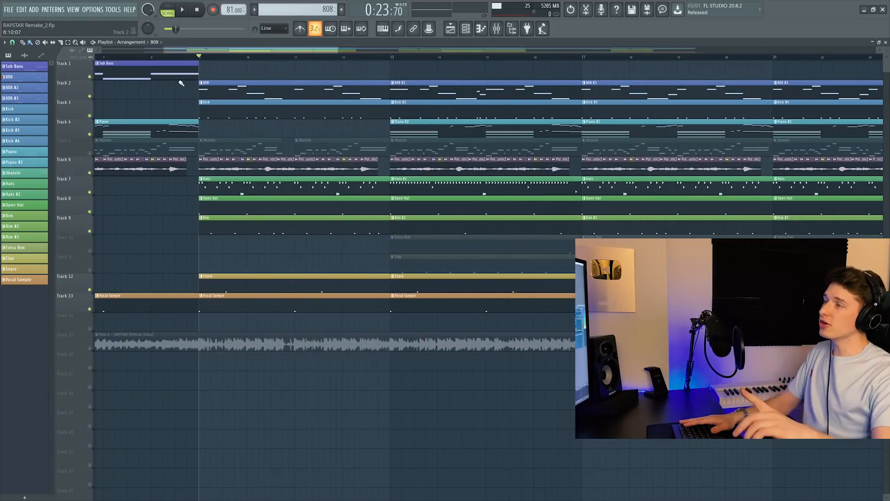
Play the arrangement from bar 9 with the 808 and kick included.
key("space")
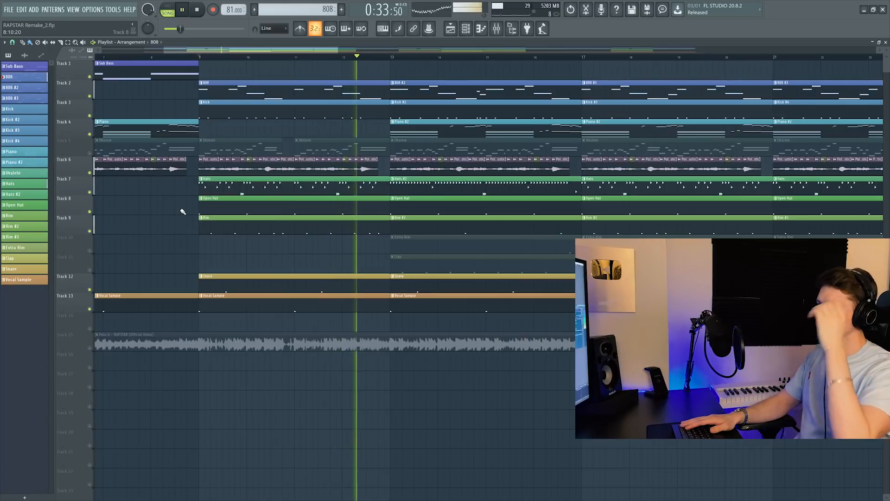
scroll(412, 57, "down", 3)
key("space")
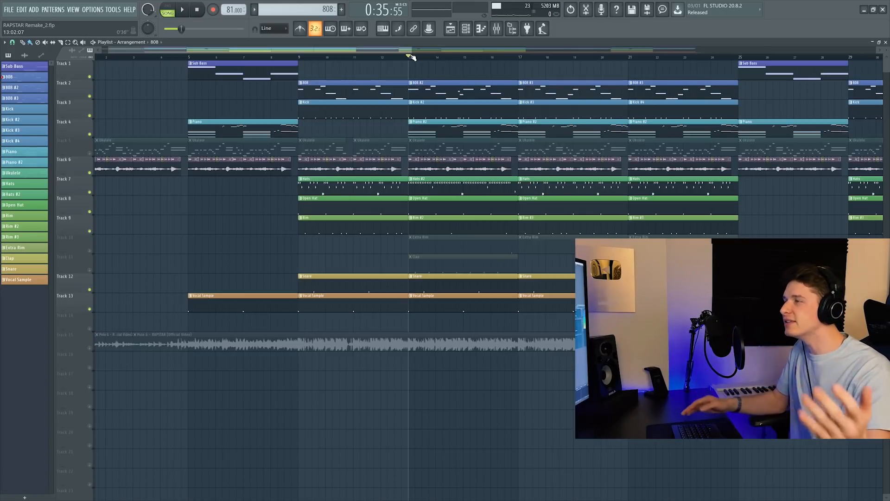
Play the song from bar 5 and again from bar 9 to compare the two sections.
left_click(189, 57)
key("space")
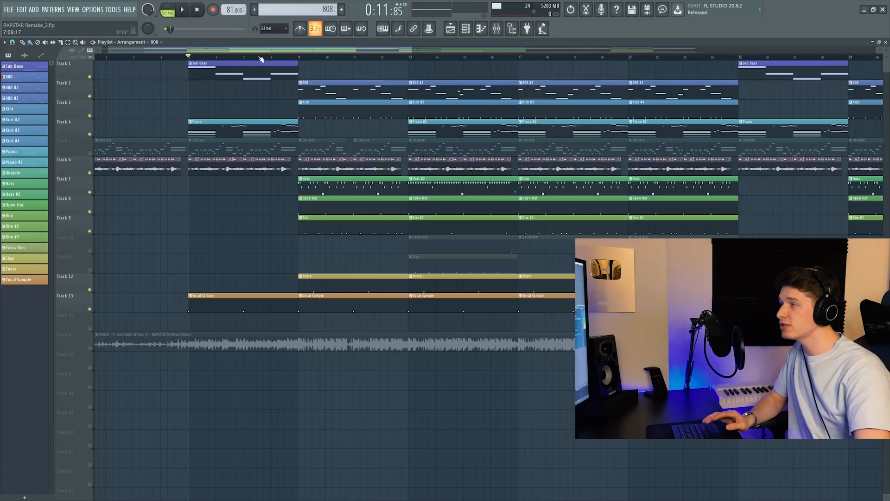
left_click(302, 57)
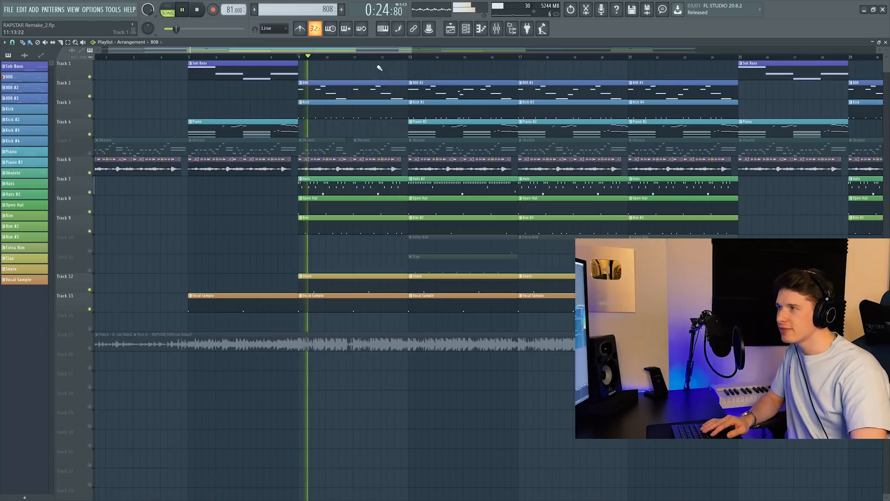
key("space")
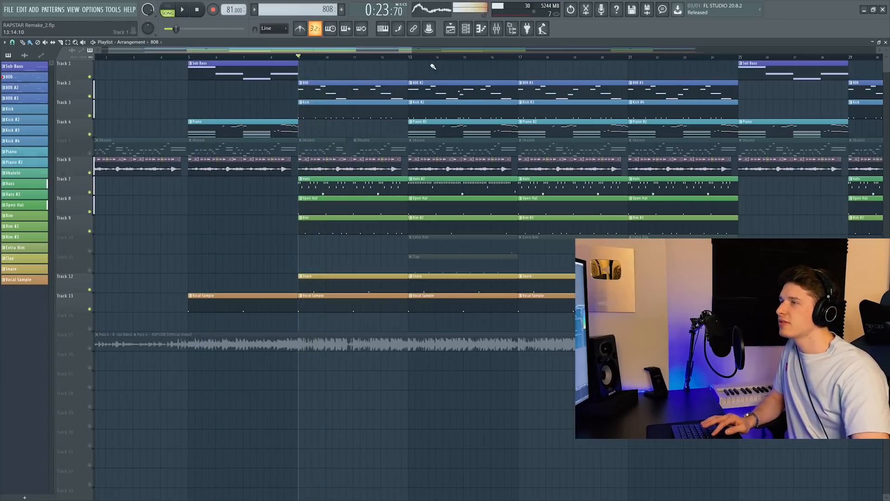
Set the playback position to bar 13 and show the Hats #2 pattern's notes for the BWB WAV R US HAT (1) channel.
left_click(419, 58)
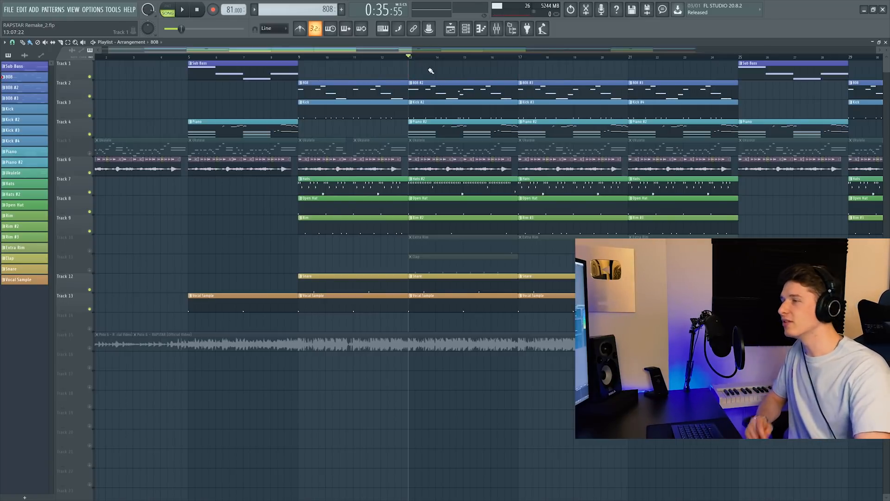
scroll(455, 105, "up", 3)
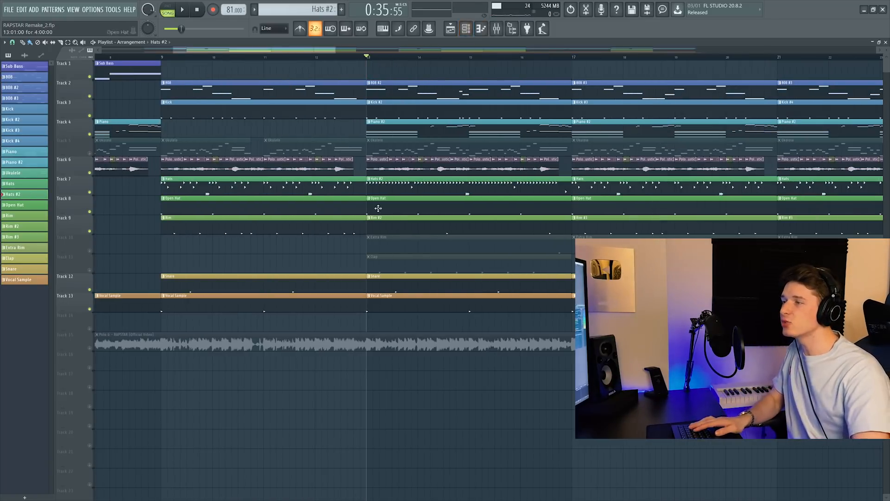
left_click(389, 183)
left_click(488, 34)
left_click(181, 40)
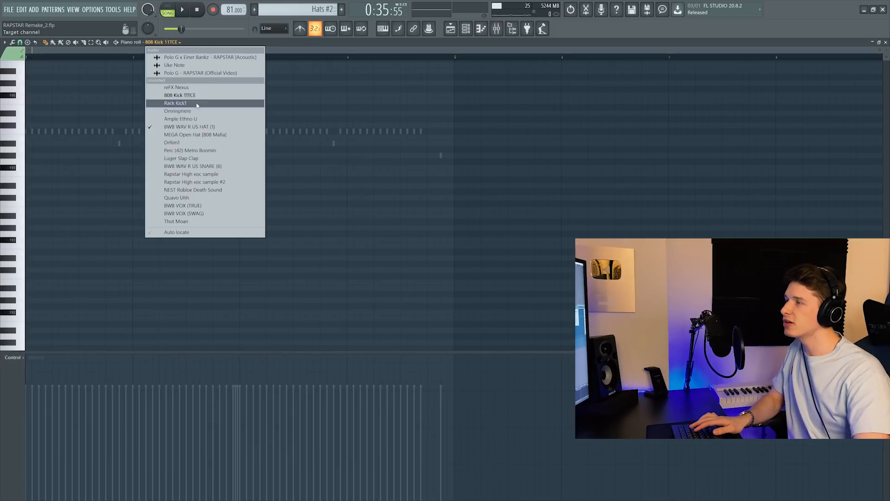
left_click(194, 104)
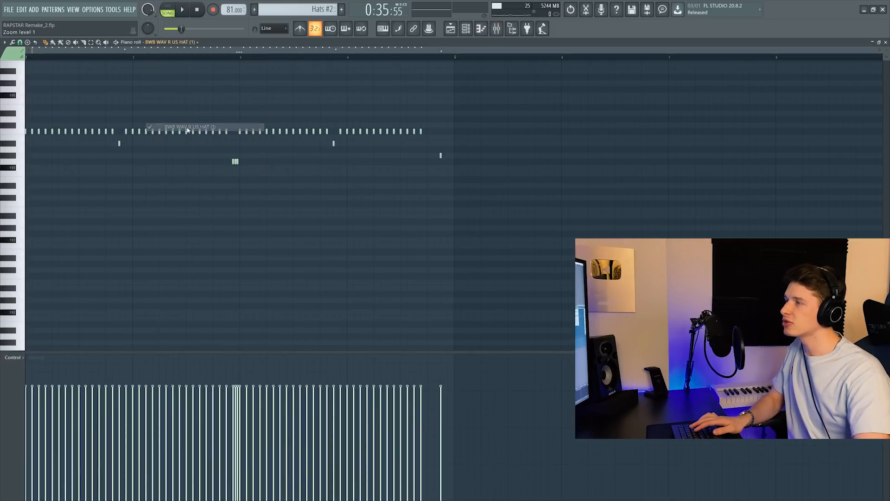
Return to the playlist and play the arrangement briefly from bar 13.
left_click(458, 29)
key("space")
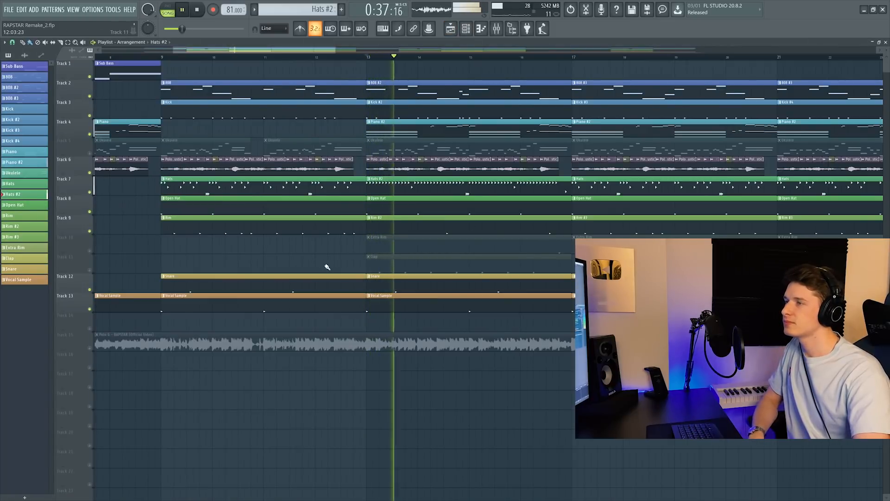
key("space")
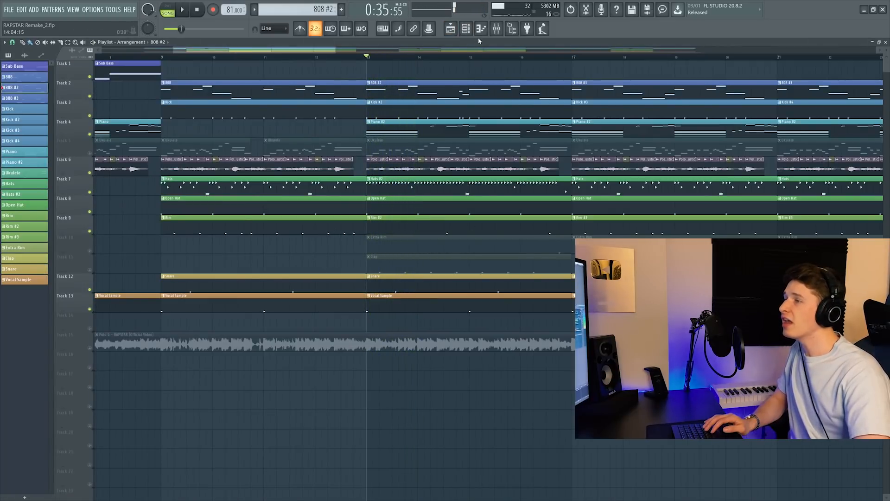
Compare the 808 Kick 11TCE notes of the 808 #2 and 808 patterns in the piano roll and return to the playlist.
double_click(470, 83)
left_click(197, 42)
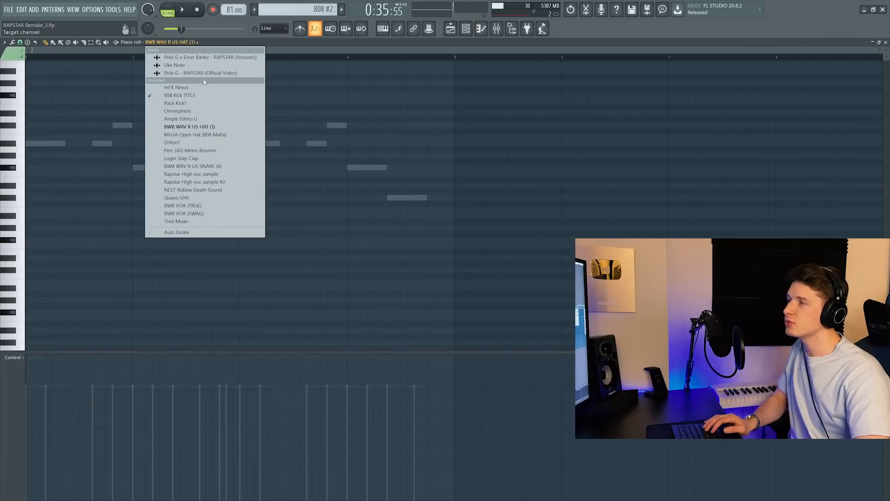
left_click(185, 95)
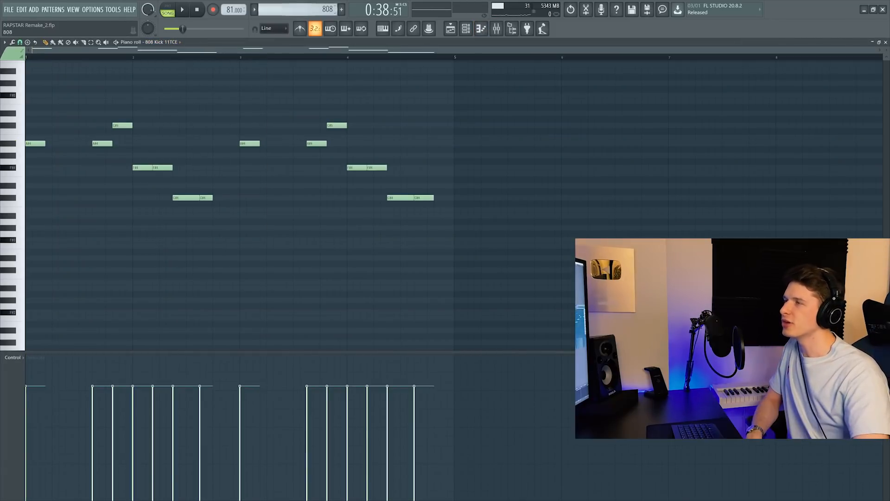
key("KP_Add")
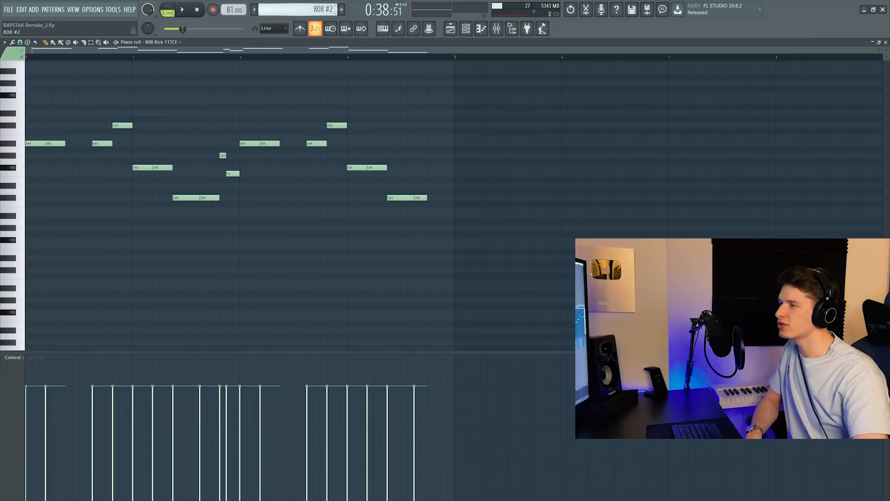
key("KP_Subtract")
left_click(490, 35)
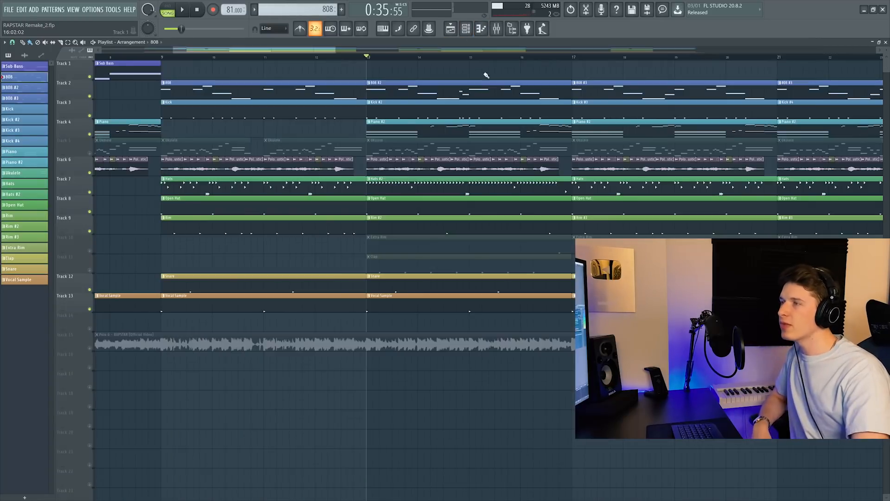
Show the Rim pattern's notes for the DrRim1 channel in the piano roll.
left_click(481, 29)
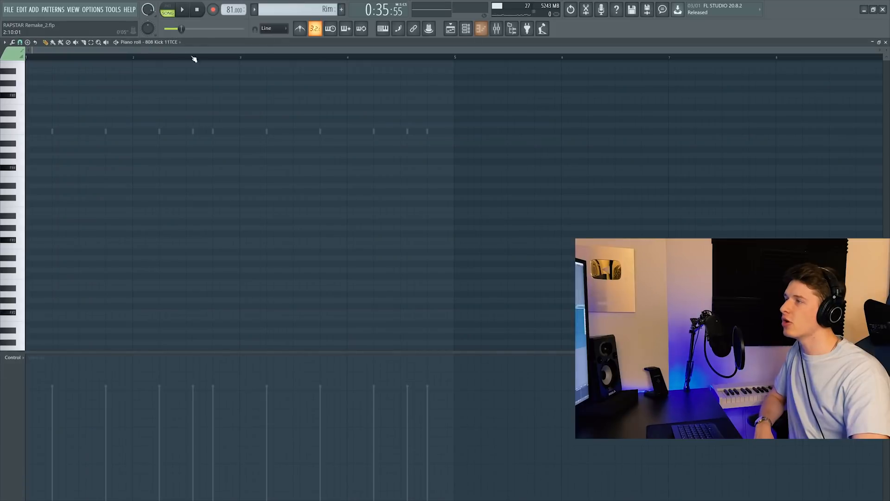
left_click(176, 42)
left_click(176, 150)
left_click(182, 43)
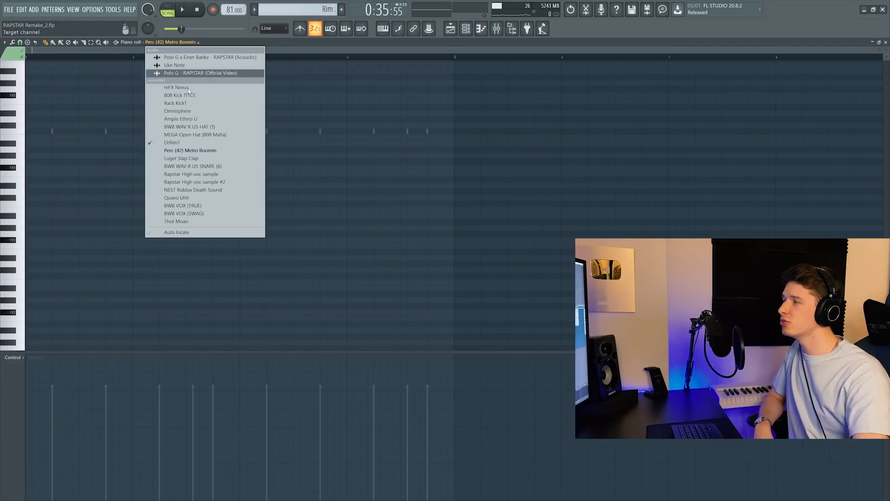
left_click(171, 142)
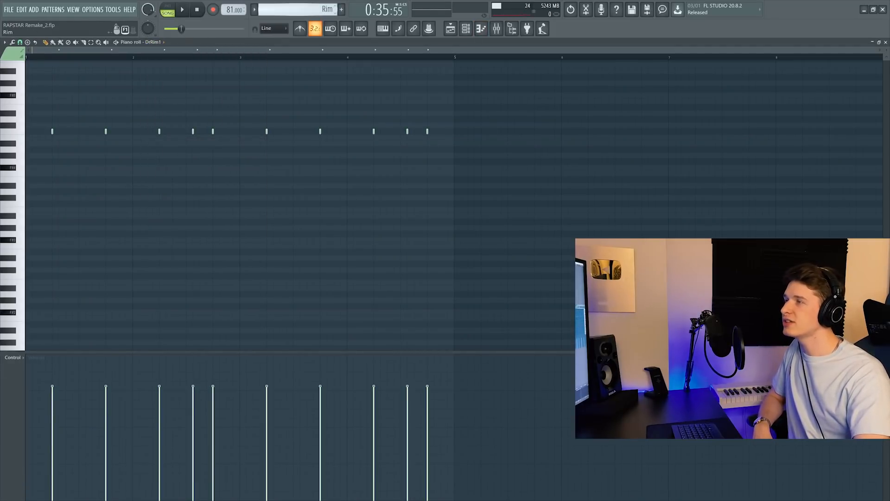
Switch to the Clap pattern and show its notes for the Luger Slap Clap channel.
key("KP_Subtract")
key("KP_Subtract")
key("KP_Subtract")
key("KP_Subtract")
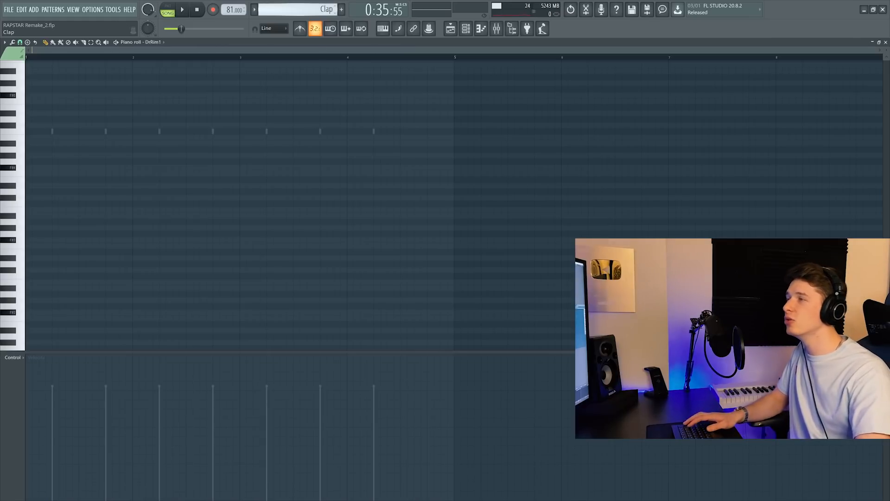
left_click(160, 42)
left_click(185, 159)
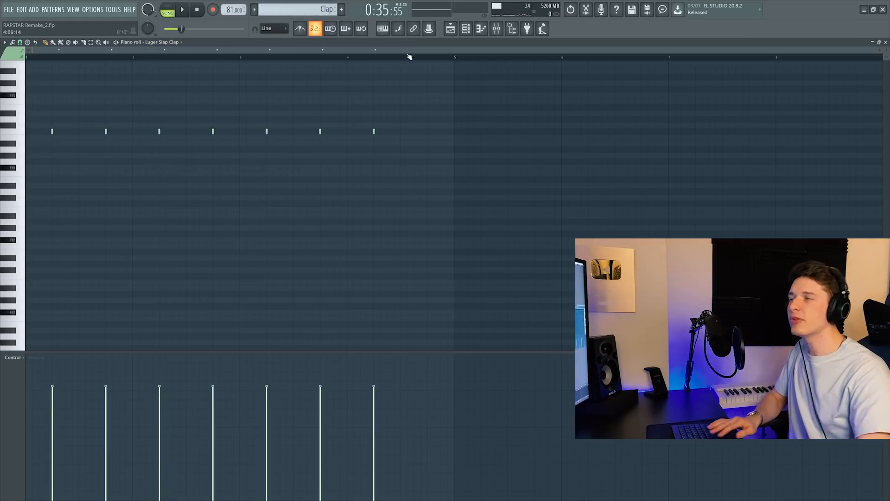
Return to the playlist and show the Extra Rim pattern's notes for the Perc (42) Metro Boomin channel.
left_click(467, 29)
left_click(501, 266)
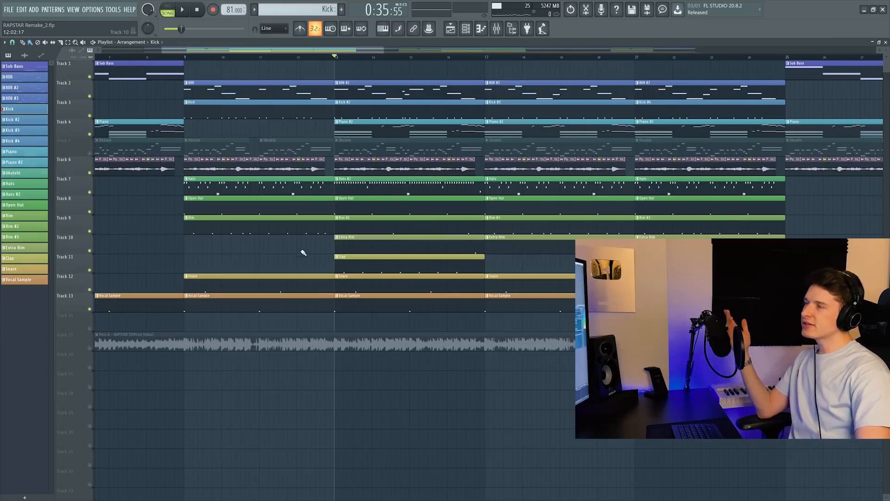
left_click(485, 31)
left_click(145, 41)
left_click(190, 150)
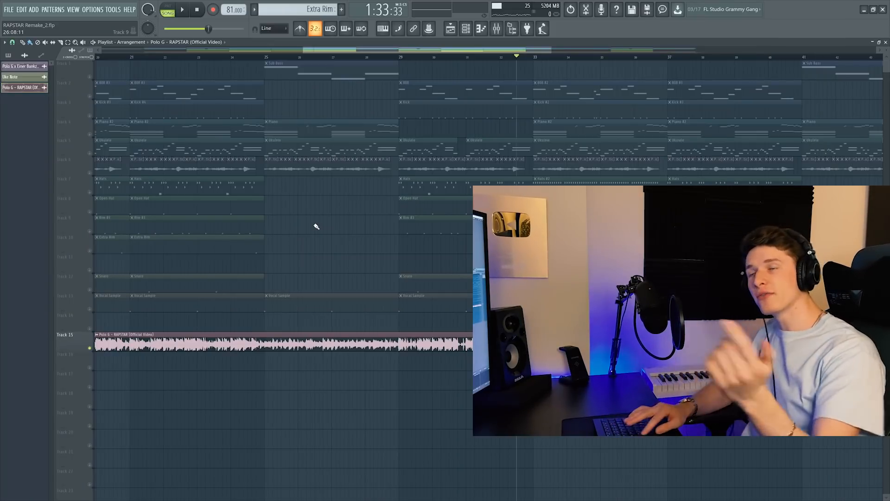
Play the original RAPSTAR audio on Track 15 and switch playback to the remake tracks to compare them.
key("space")
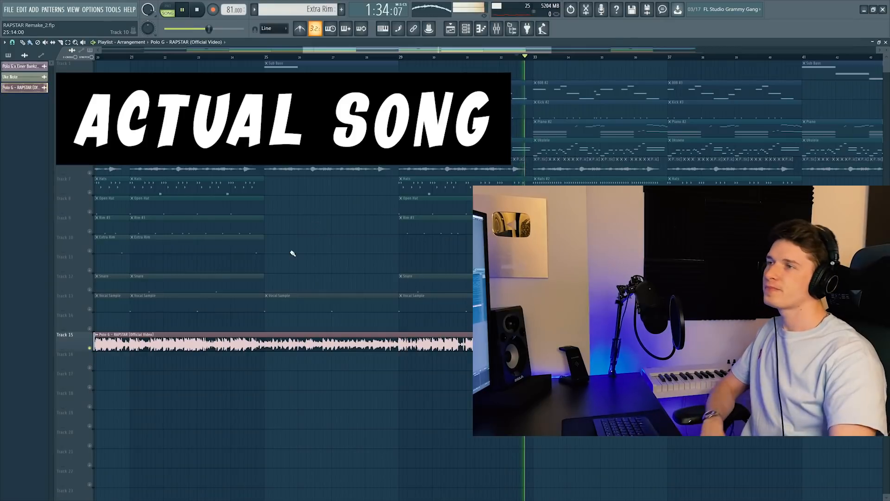
left_click(87, 349)
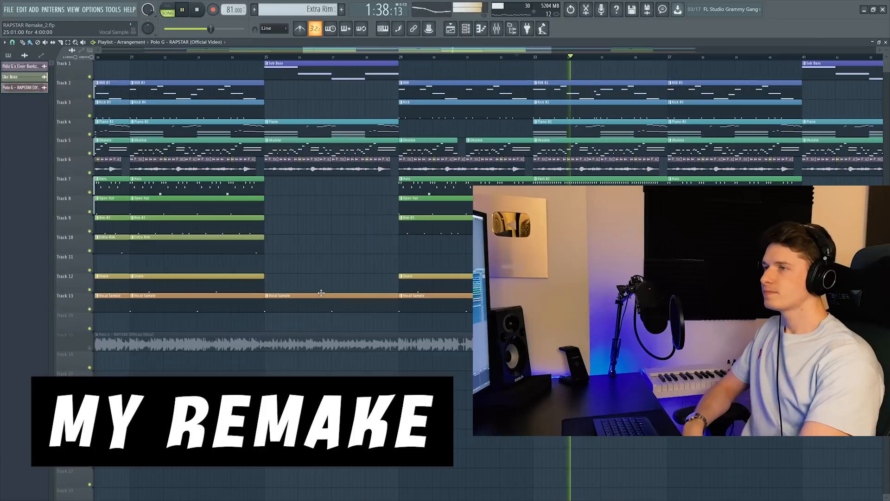